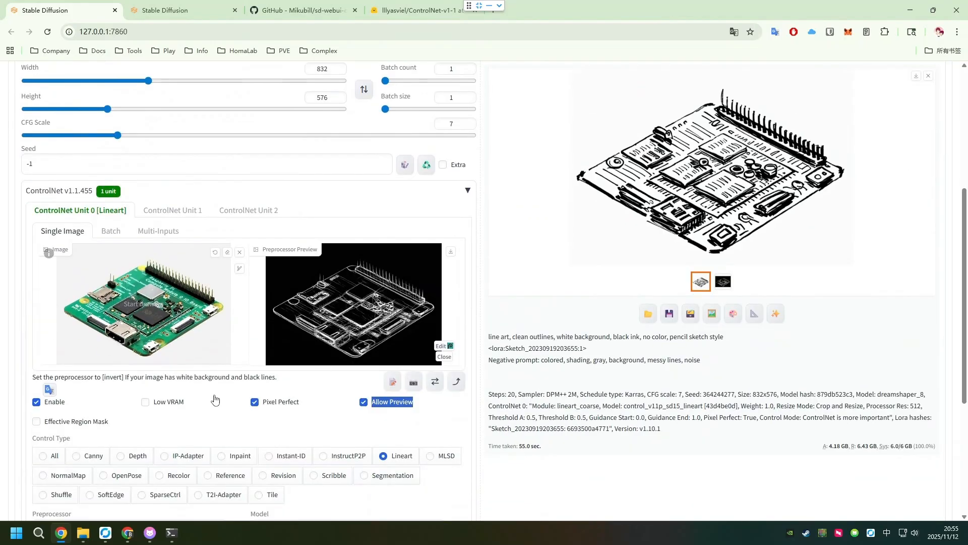
- Switch to the blank Stable Diffusion txt2img page and look over its generation settings
scroll(376, 321, "up", 5)
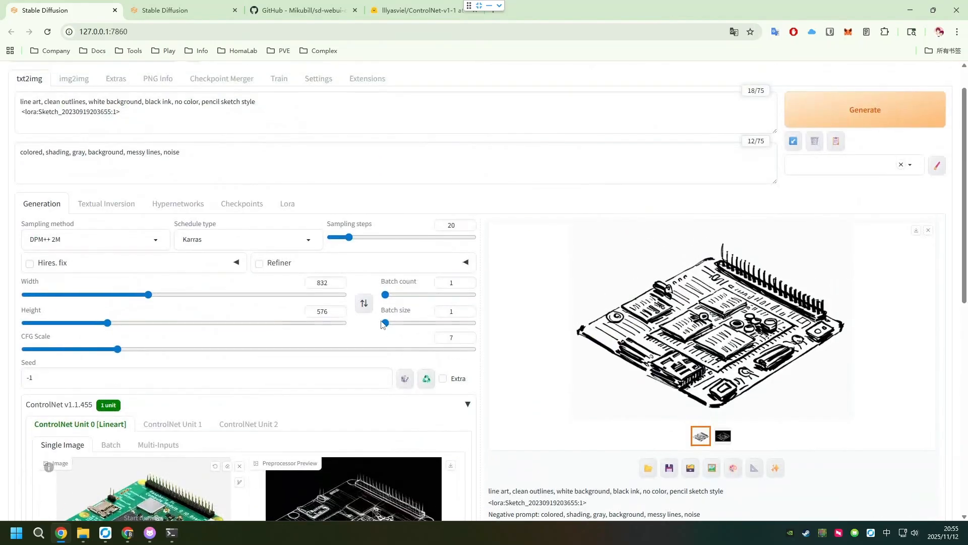
left_click(181, 10)
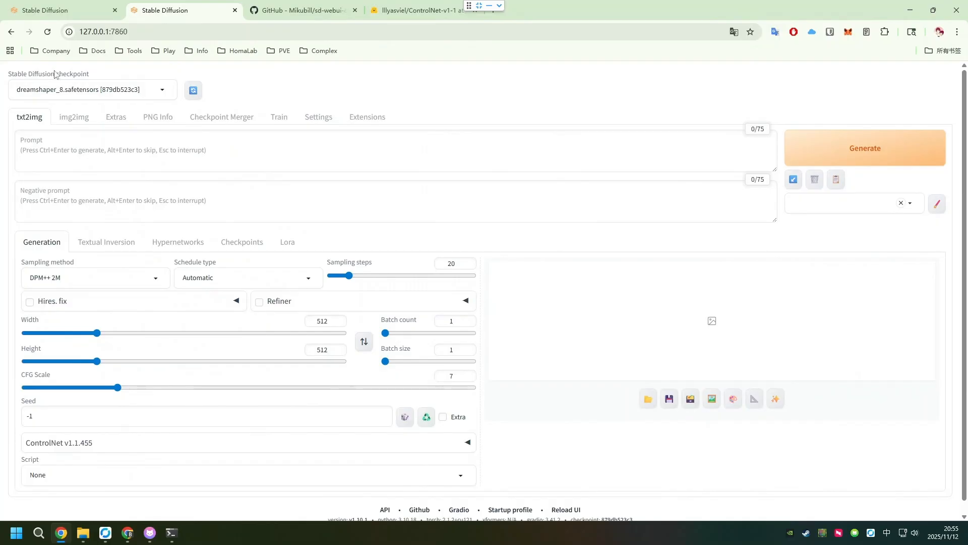
scroll(142, 169, "down", 1)
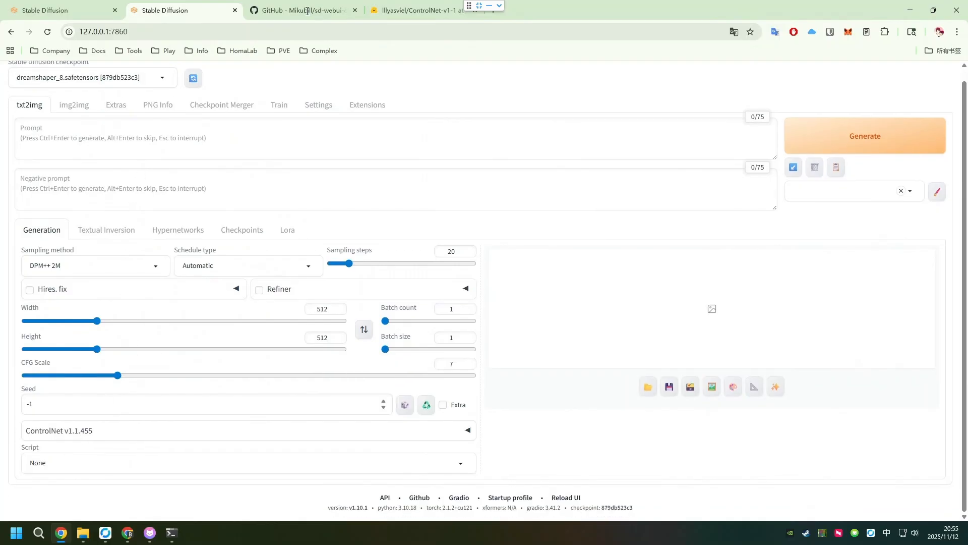
- Examine the Mikubill/sd-webui-controlnet repository on GitHub, including its file list and the start of the README
left_click(307, 11)
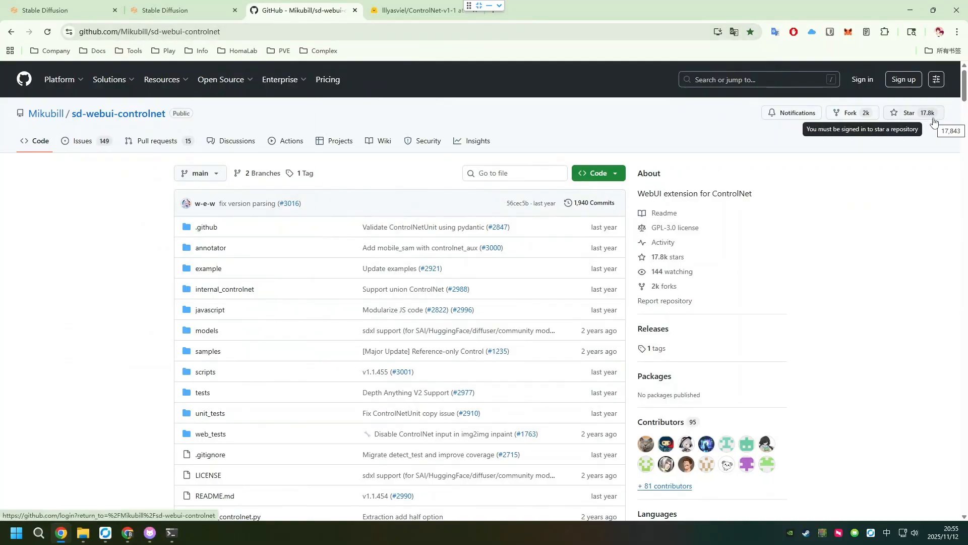
scroll(852, 176, "down", 5)
scroll(852, 168, "down", 6)
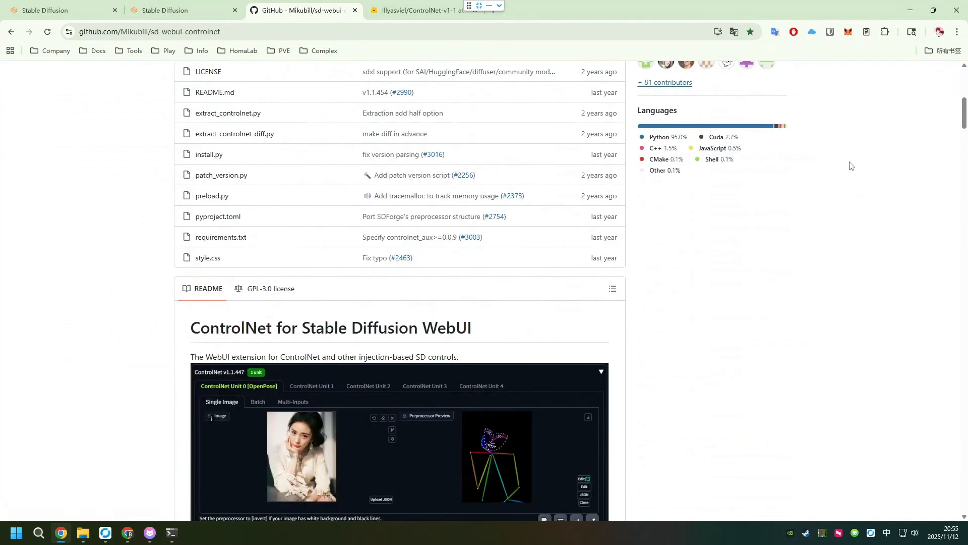
scroll(860, 171, "up", 10)
scroll(557, 132, "up", 2)
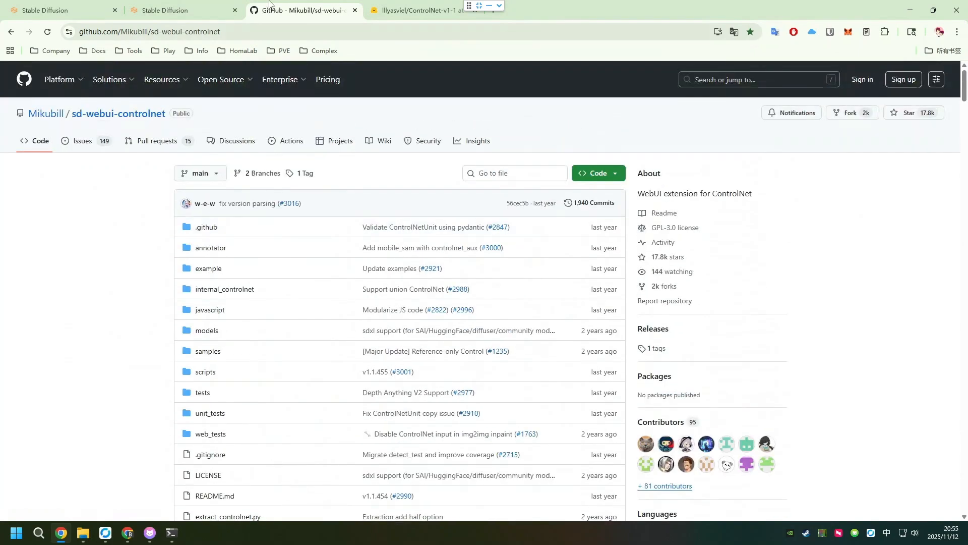
- Copy the sd-webui-controlnet repository address from GitHub and enter it as the git repository URL for installing an extension in Stable Diffusion
left_click(200, 36)
key("ctrl+c")
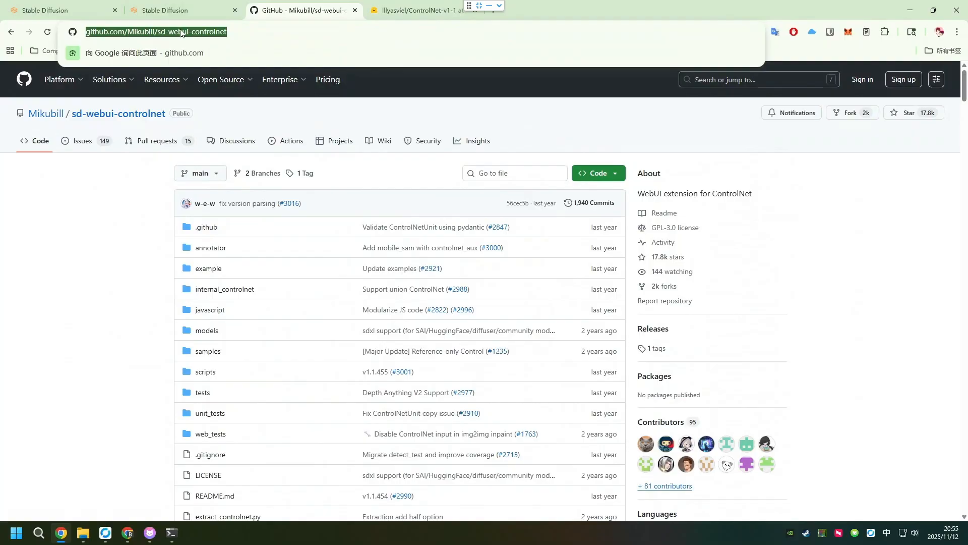
left_click(167, 10)
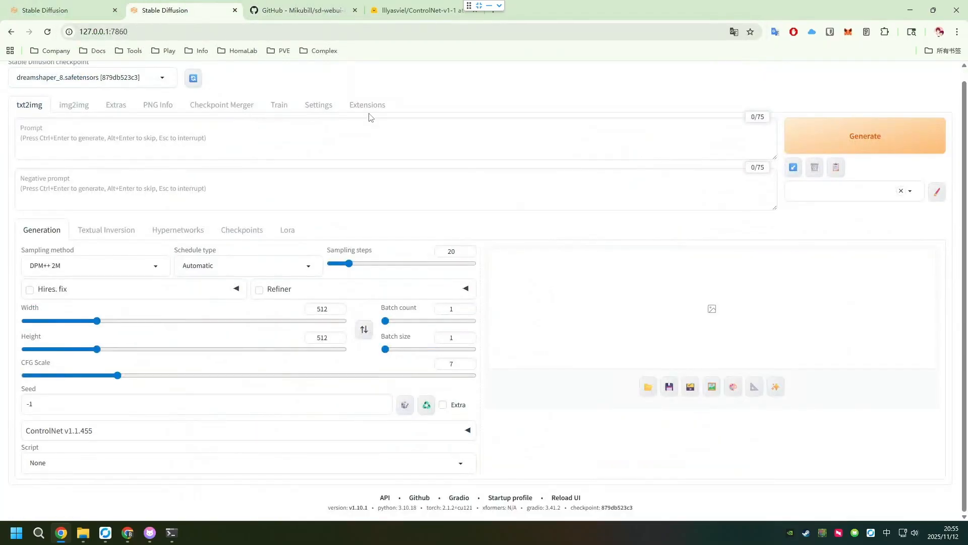
left_click(377, 108)
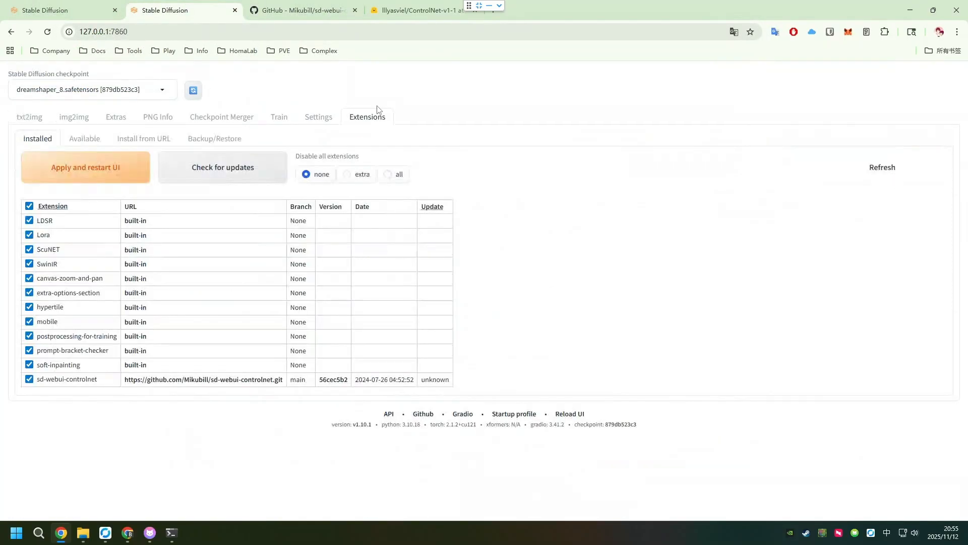
left_click(151, 145)
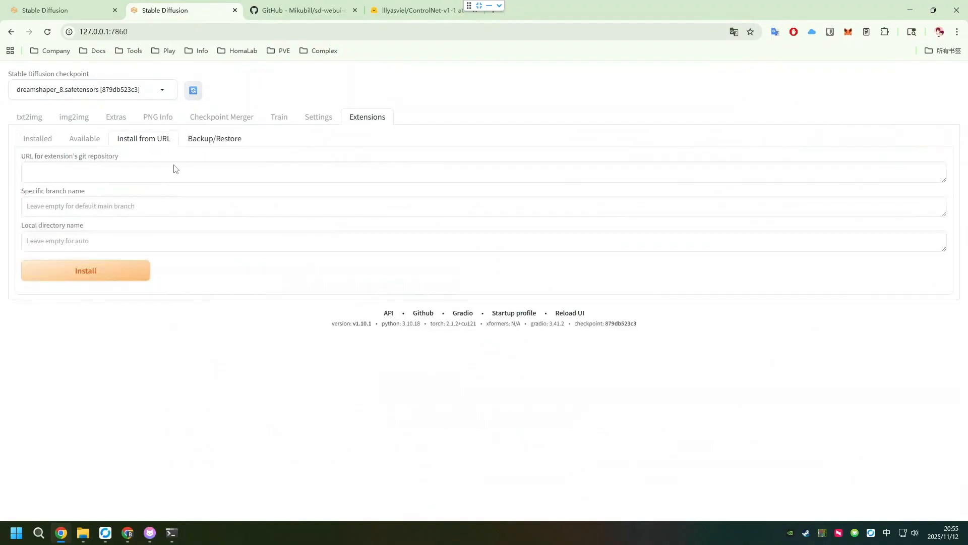
left_click(128, 174)
key("ctrl+v")
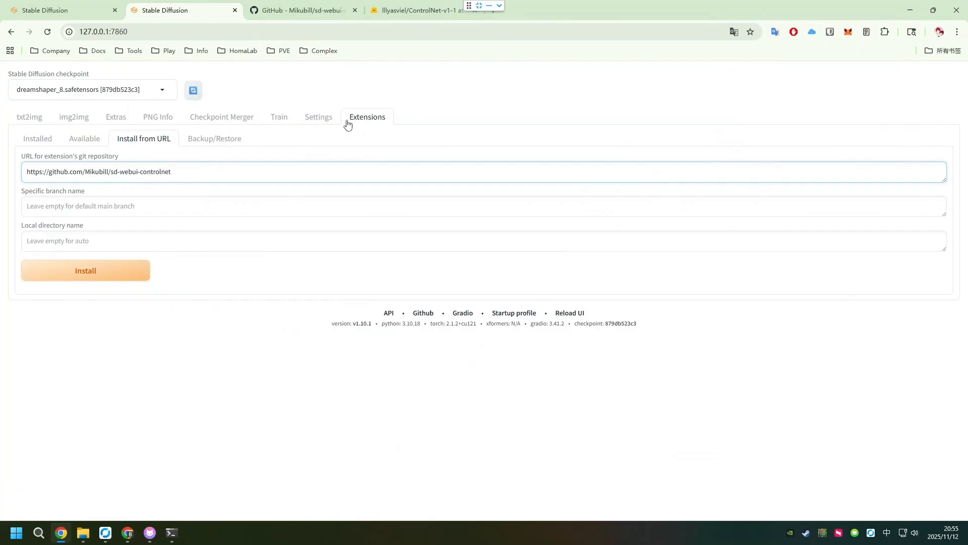
- Check the server console output and list the models available in the ControlNet section of txt2img
left_click(172, 532)
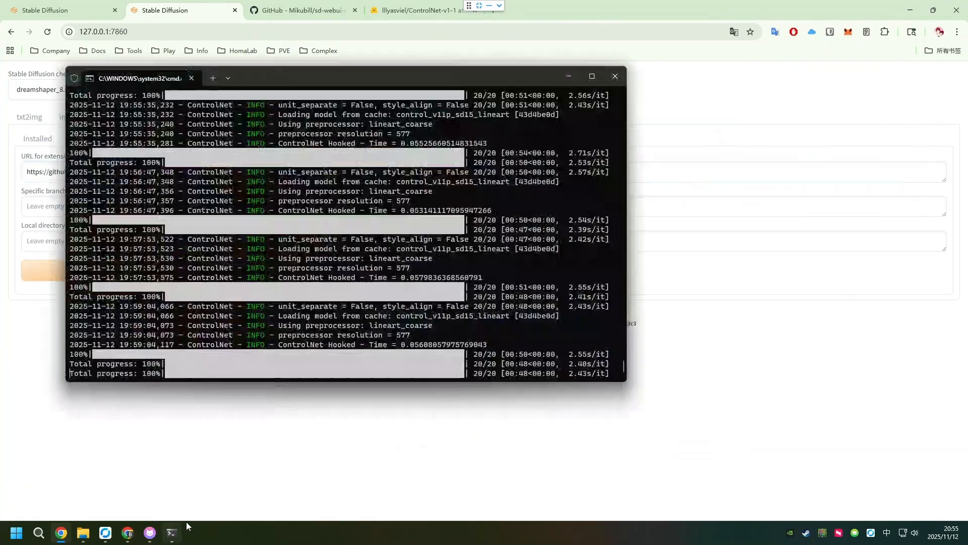
left_click(569, 76)
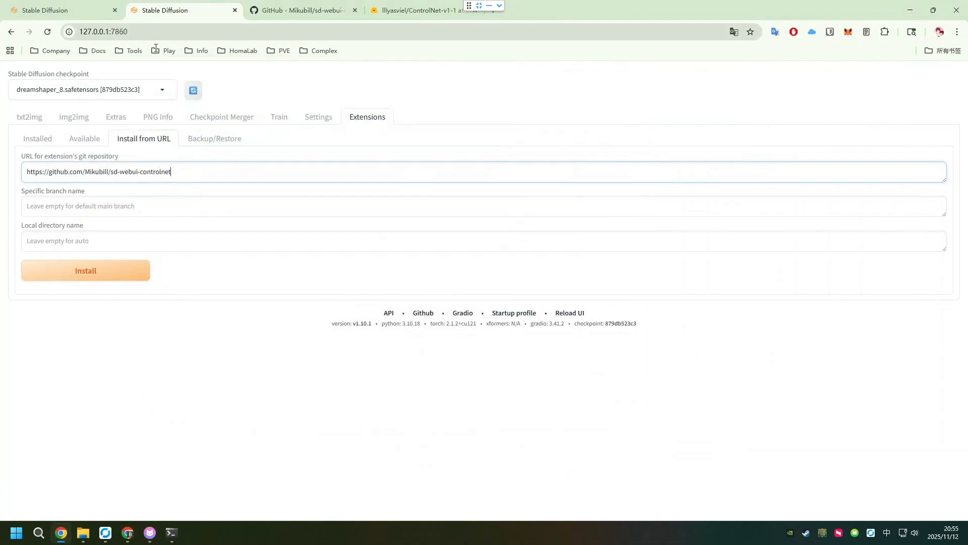
left_click(35, 121)
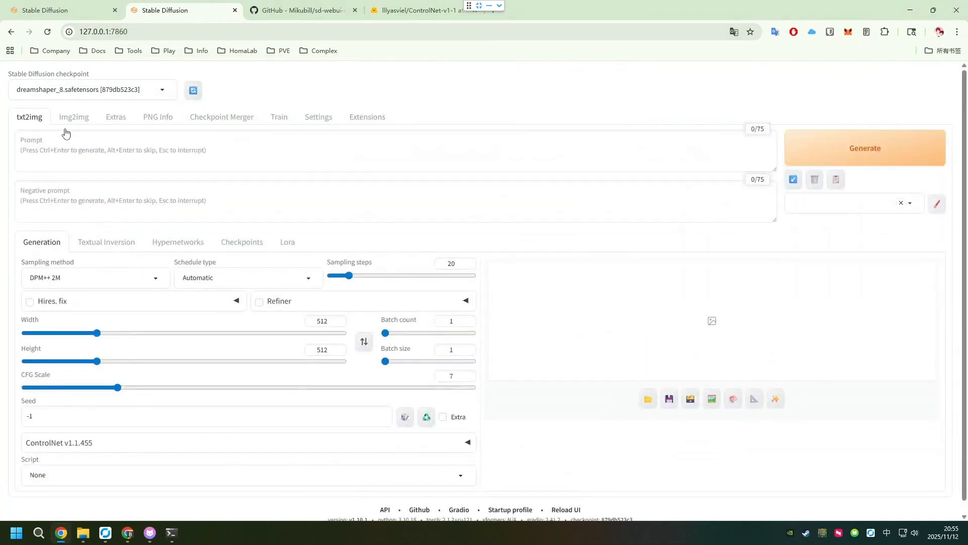
left_click(93, 443)
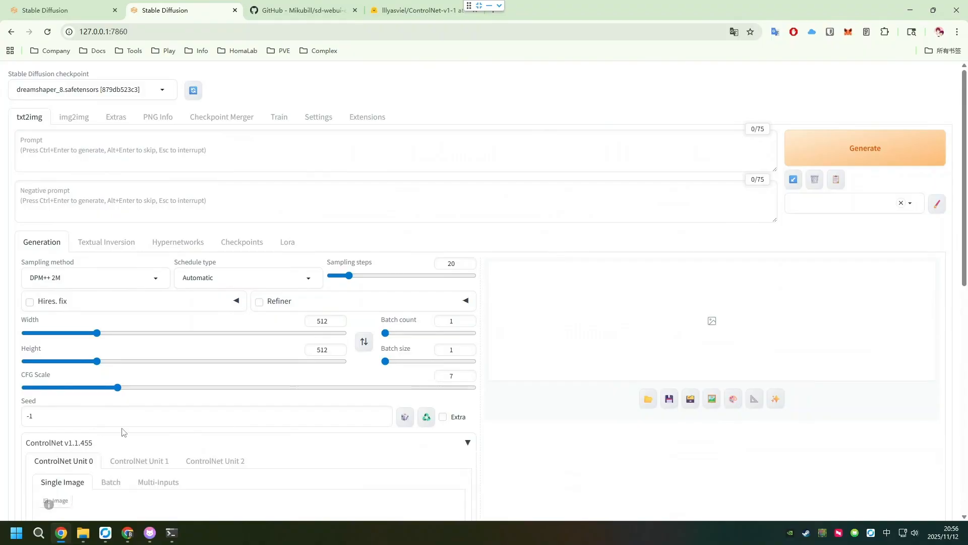
scroll(180, 418, "down", 3)
scroll(209, 396, "down", 3)
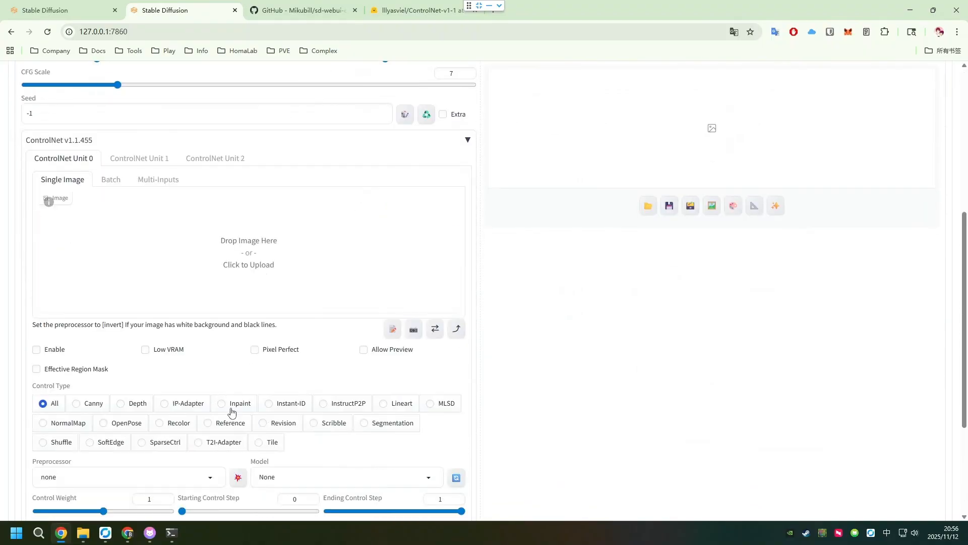
scroll(281, 434, "down", 2)
left_click(287, 377)
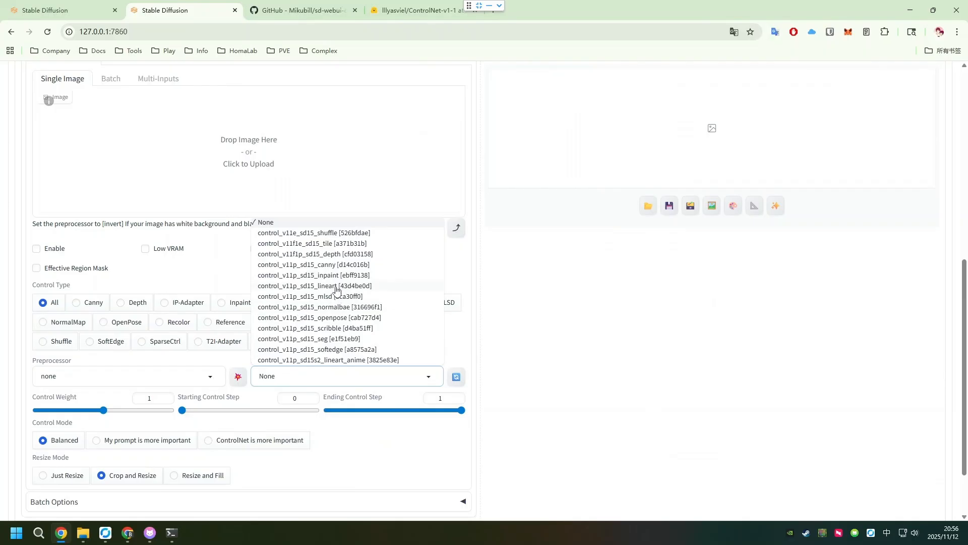
- Examine the ControlNet-v1-1 repository on Hugging Face and its list of downloadable .pth and .yaml model files
left_click(303, 9)
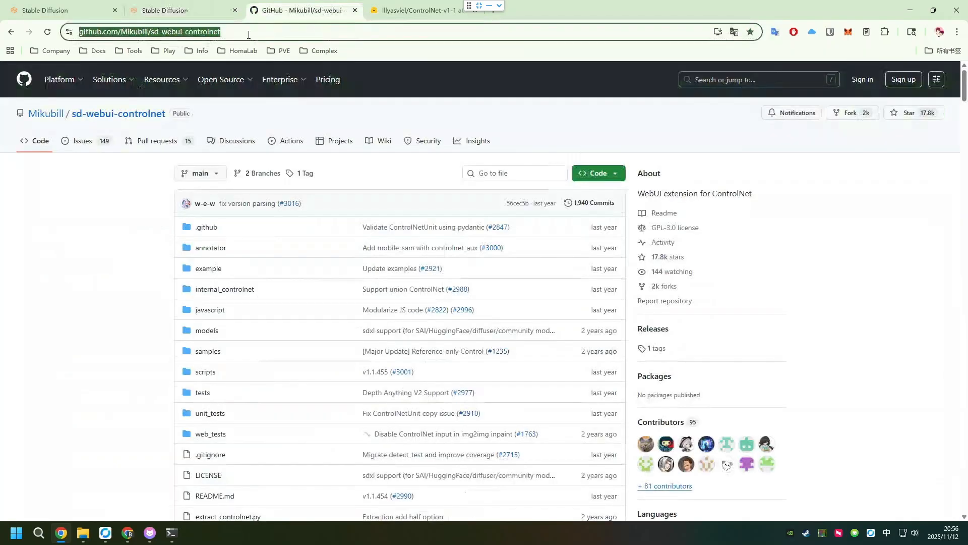
left_click(415, 10)
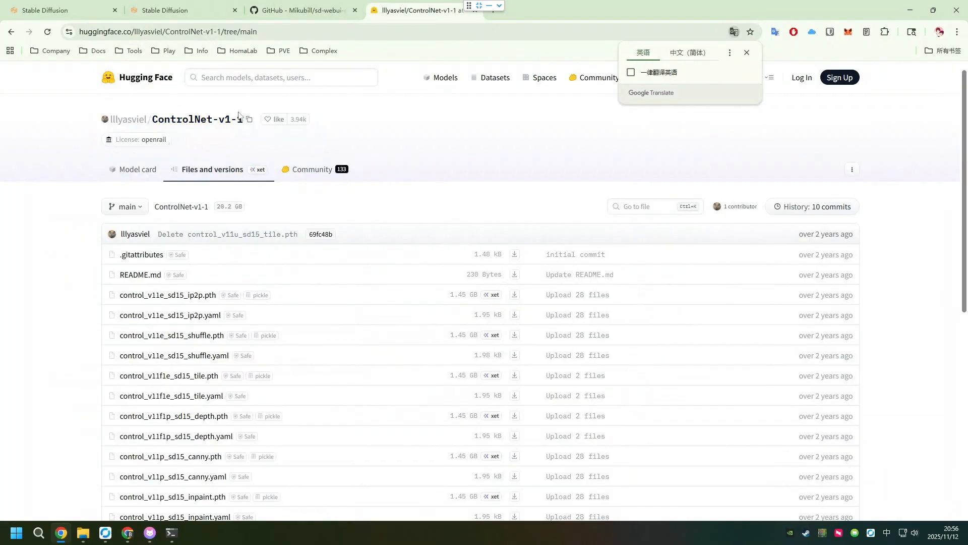
left_click_drag(246, 120, 153, 116)
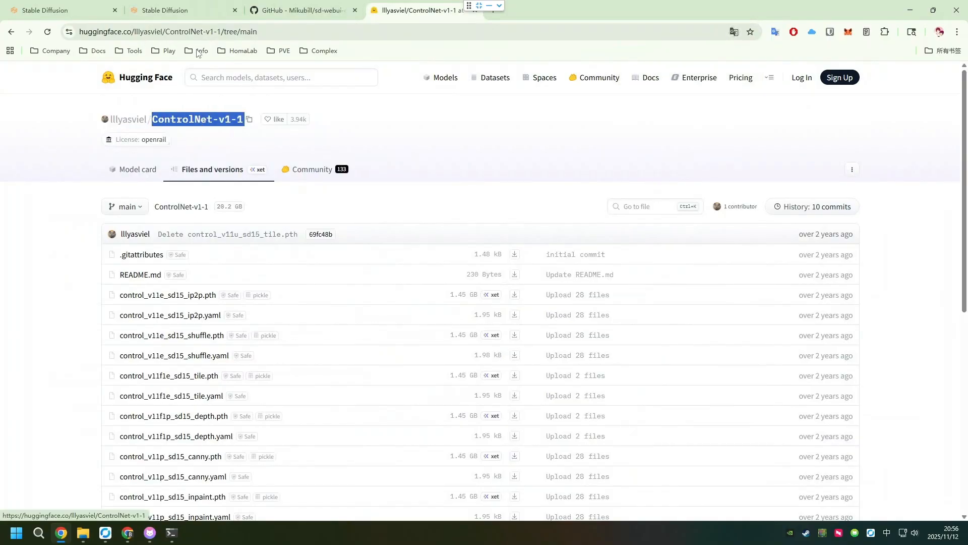
double_click(123, 32)
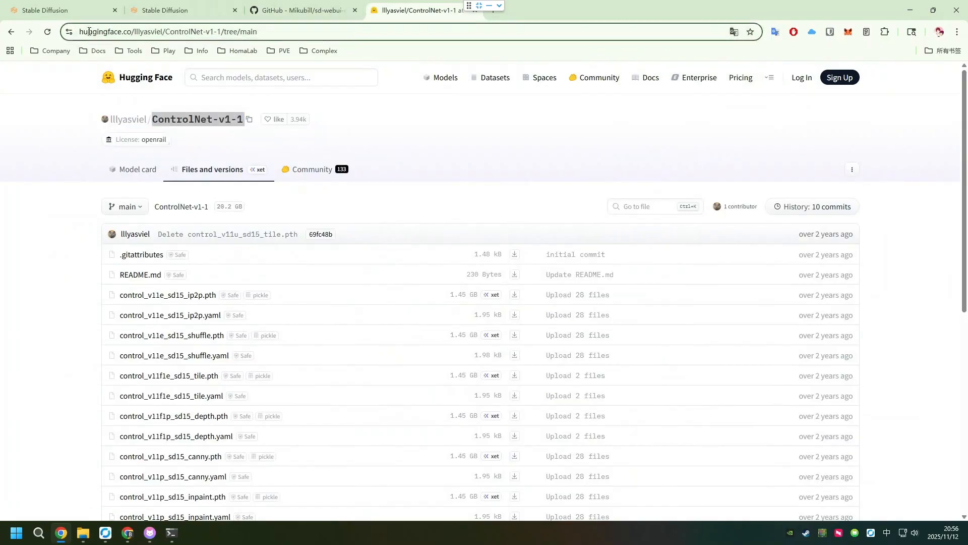
left_click(39, 174)
scroll(278, 232, "down", 2)
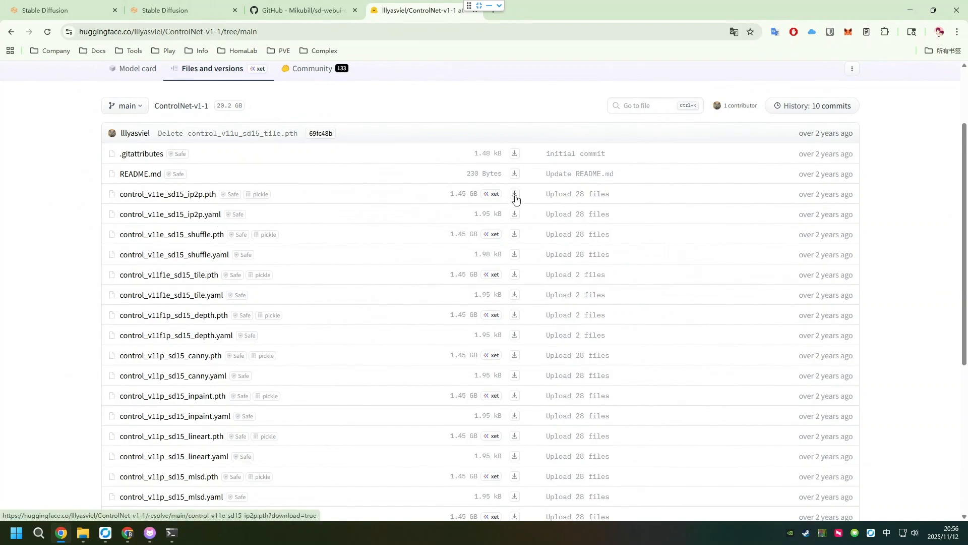
scroll(510, 257, "down", 5)
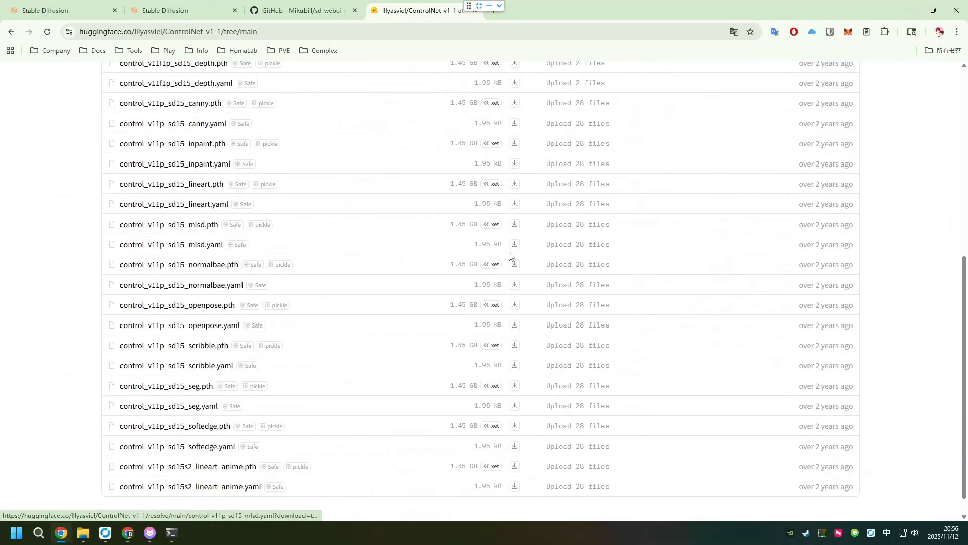
scroll(325, 204, "up", 7)
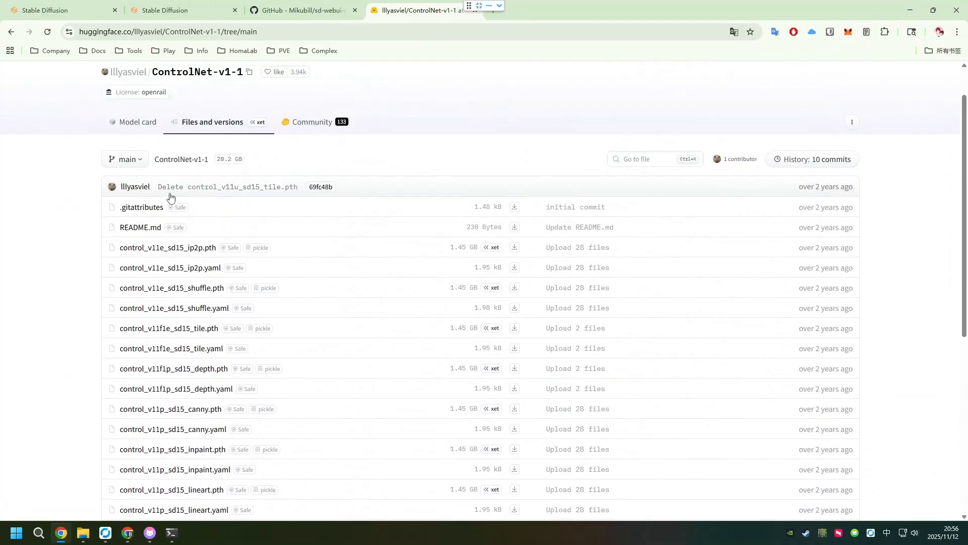
scroll(266, 251, "down", 2)
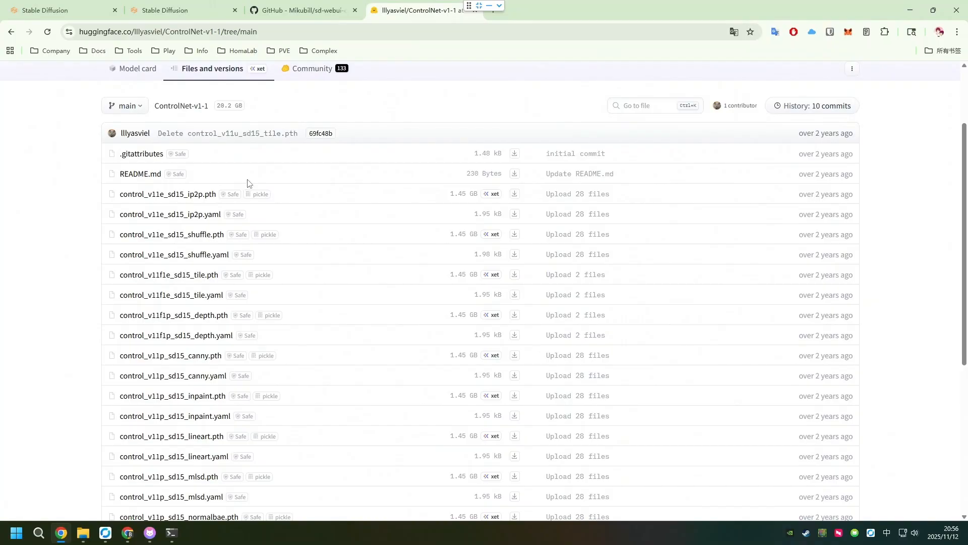
- Switch to File Explorer and browse from stable-diffusion-webui through extensions and sd-webui-controlnet to the models folder
left_click(82, 532)
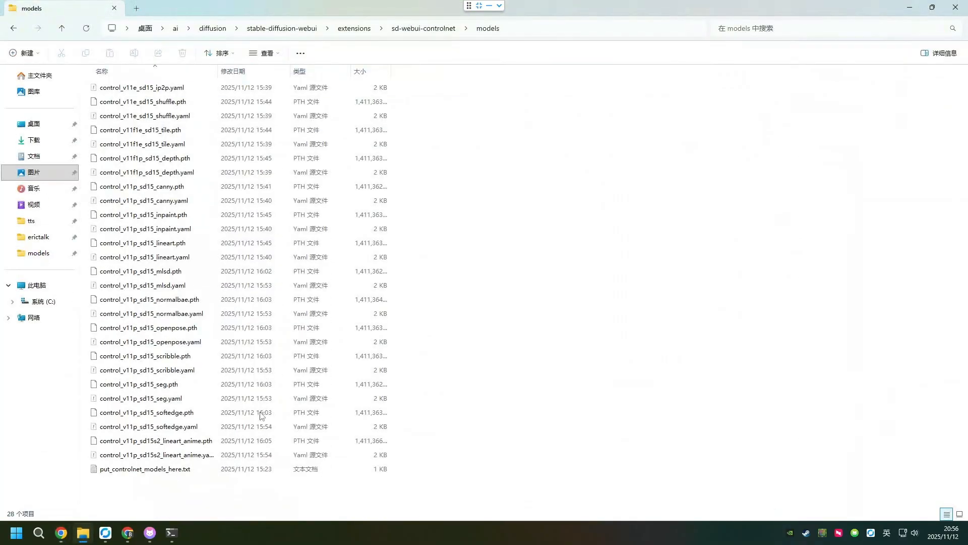
left_click(282, 28)
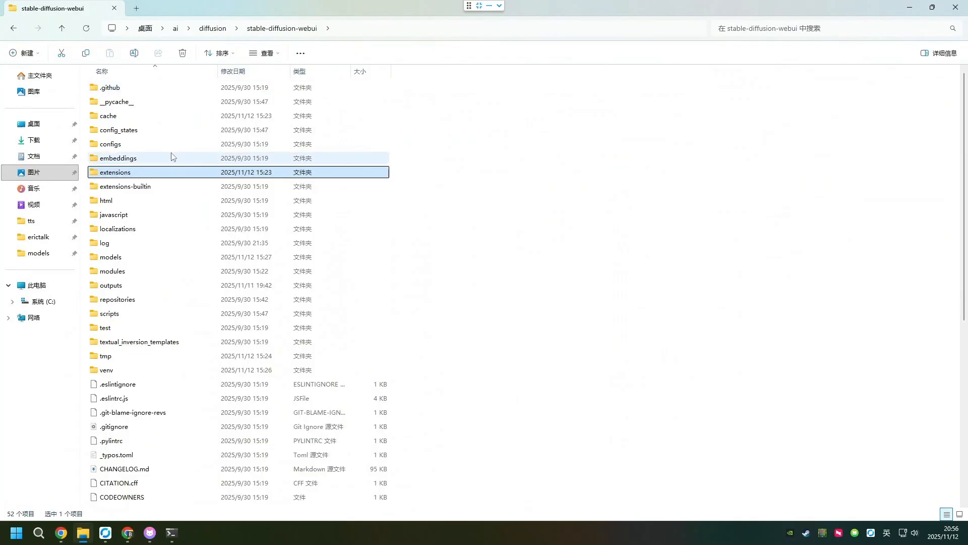
double_click(125, 174)
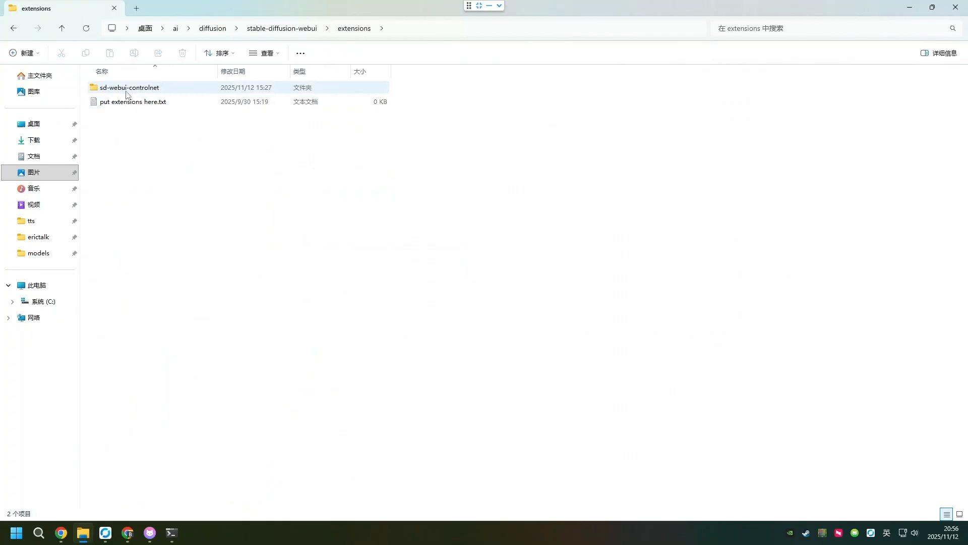
double_click(157, 90)
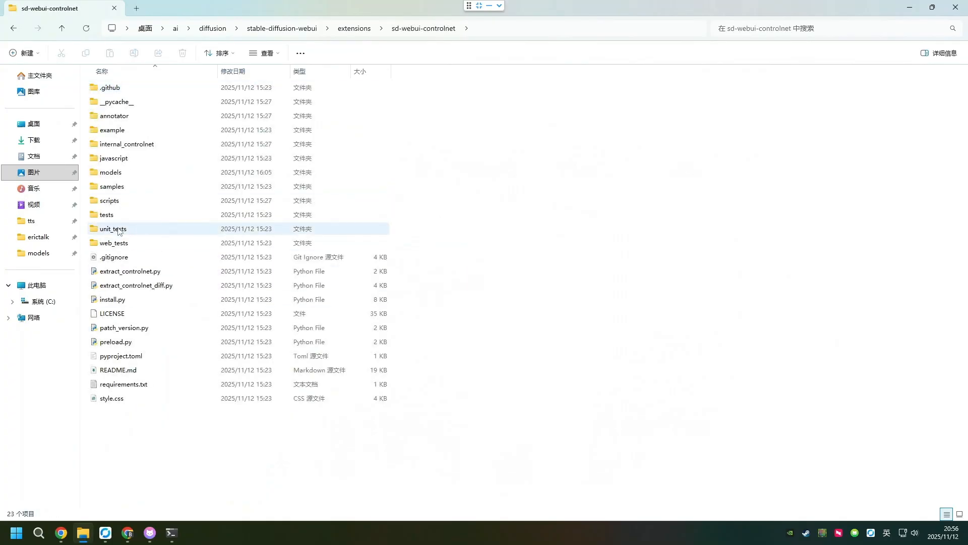
double_click(129, 174)
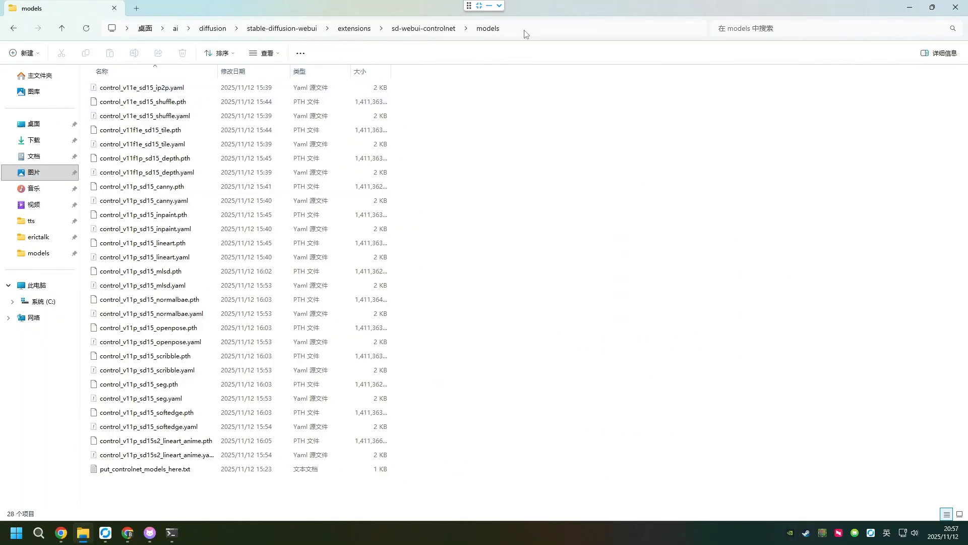
- Show the full path of the models folder, highlight its extensions\sd-webui-controlnet\models part, and minimize File Explorer
left_click(333, 29)
left_click_drag(437, 30, 300, 32)
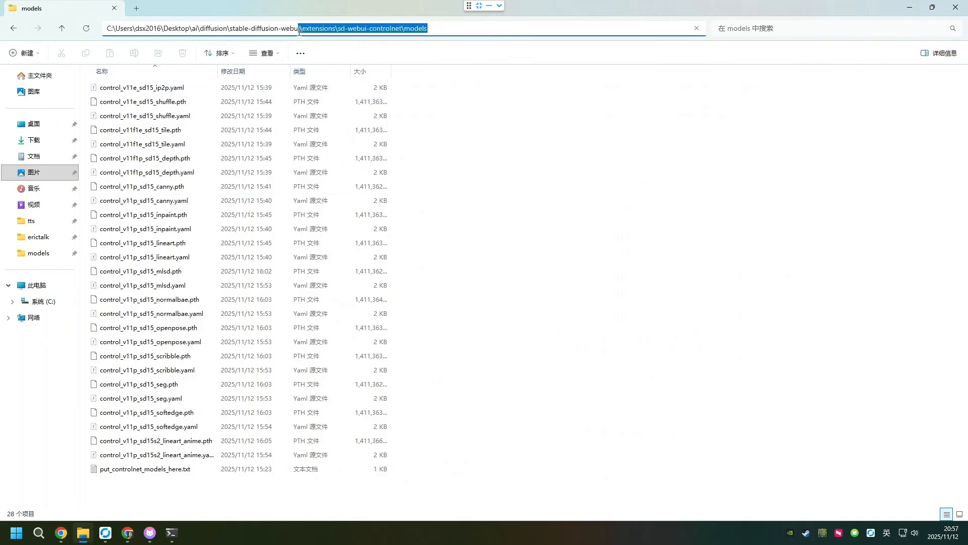
double_click(418, 30)
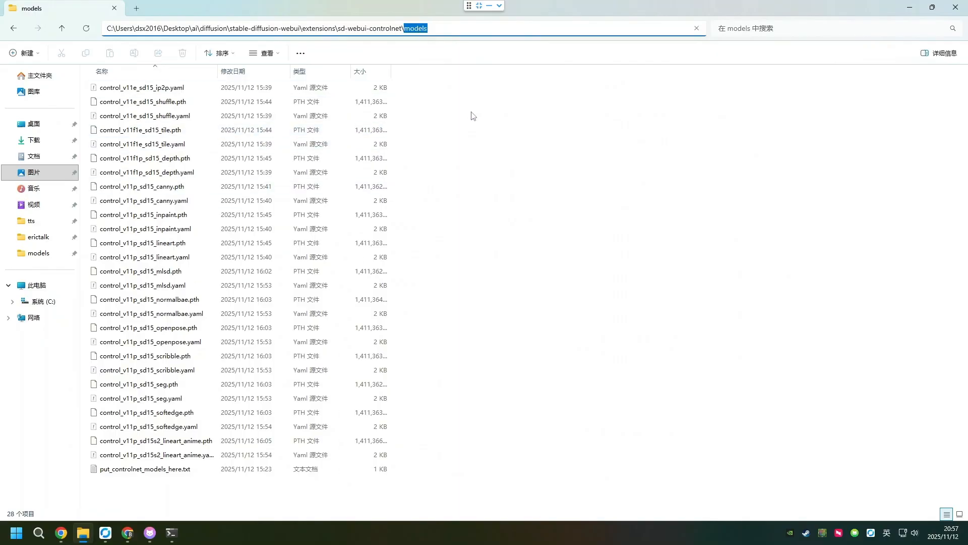
left_click(910, 8)
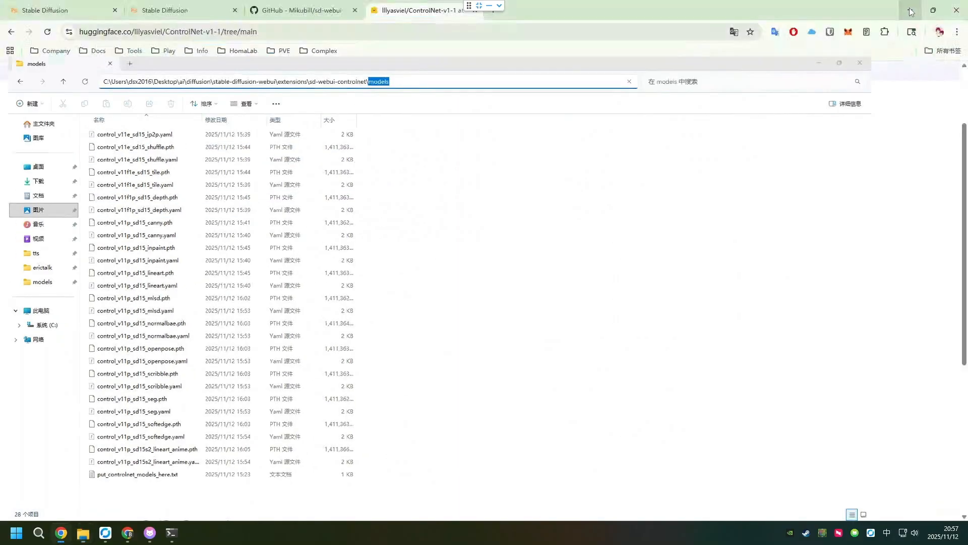
- Return to the blank WebUI tab, check the server console's ControlNet log, and dismiss the open ControlNet model list
left_click(166, 10)
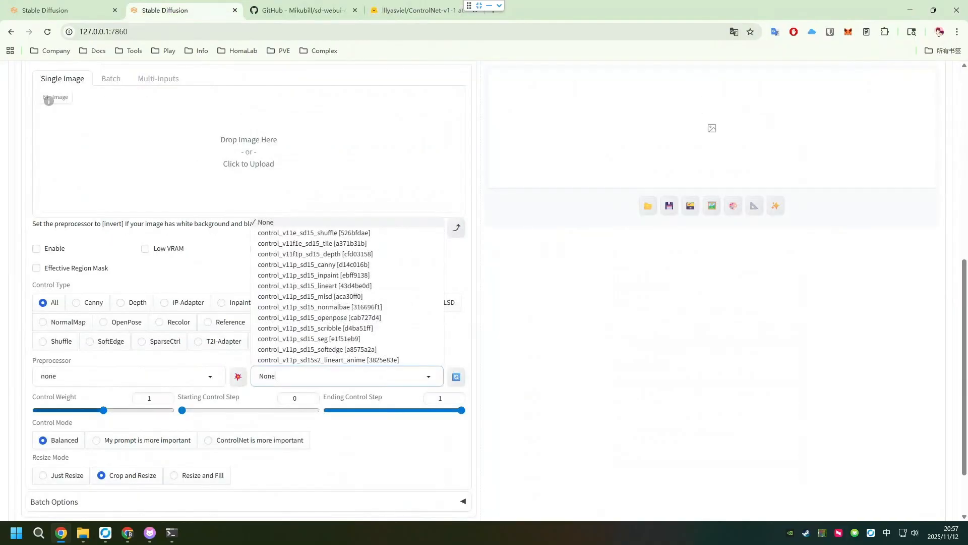
left_click(172, 532)
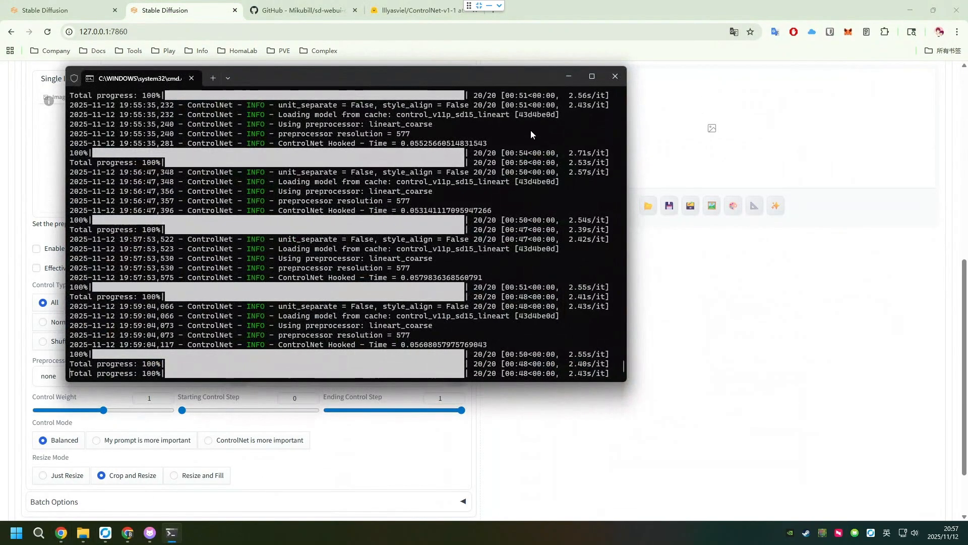
left_click(567, 78)
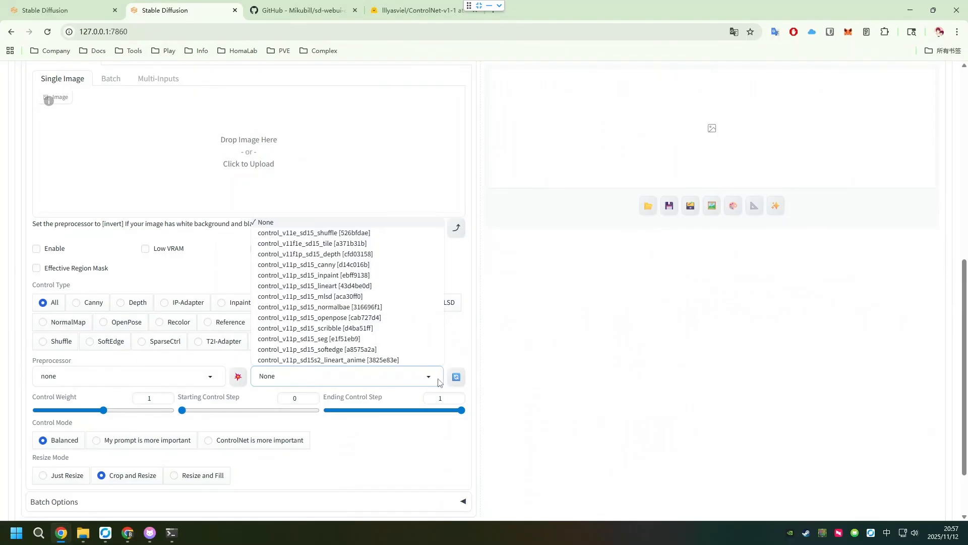
left_click(591, 364)
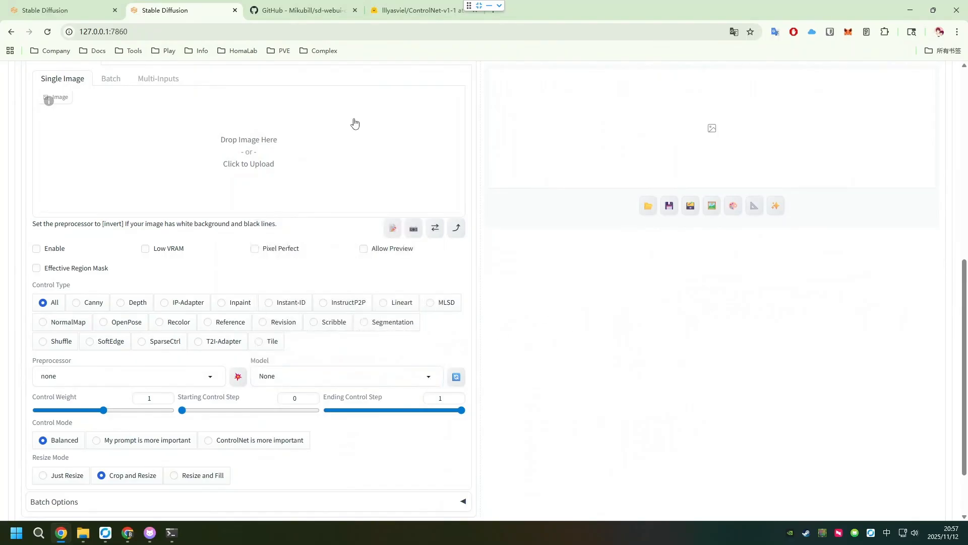
- Review the extension's repository URL under Install from URL and the ControlNet section with its model list in txt2img
scroll(354, 123, "up", 8)
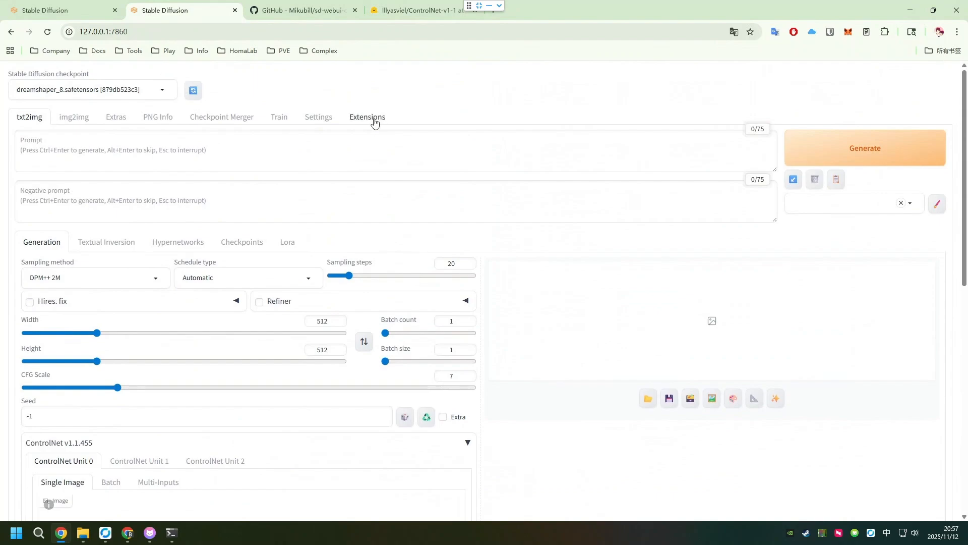
left_click(371, 119)
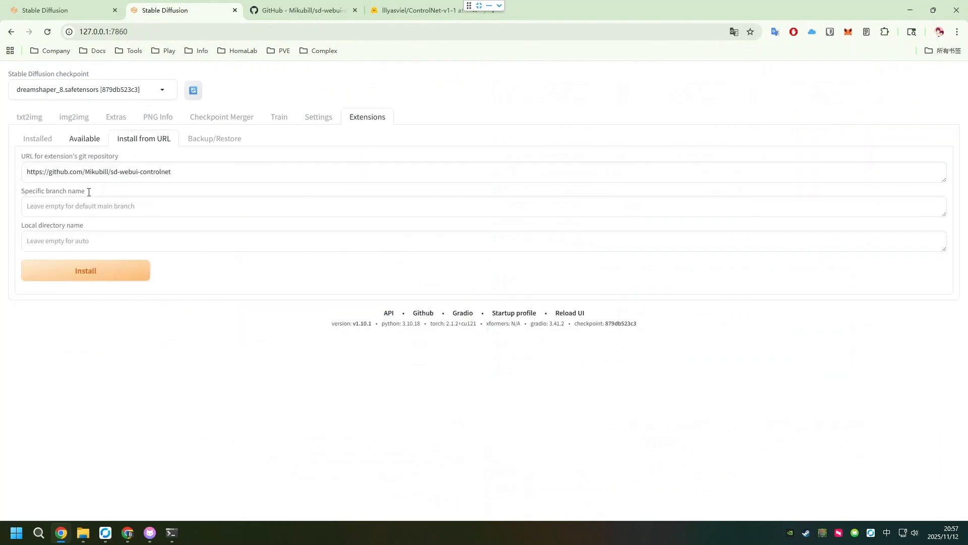
left_click(37, 121)
scroll(309, 352, "down", 10)
scroll(309, 353, "down", 3)
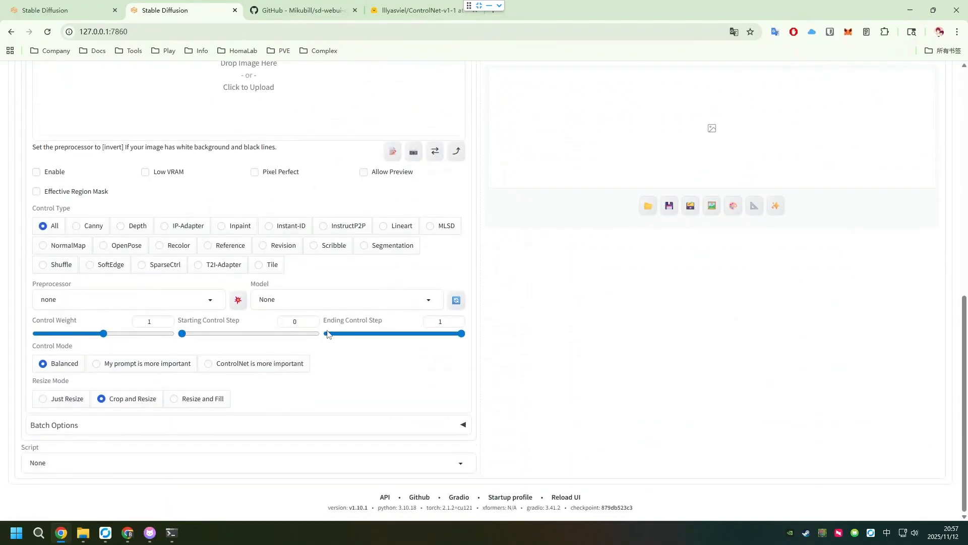
left_click(286, 298)
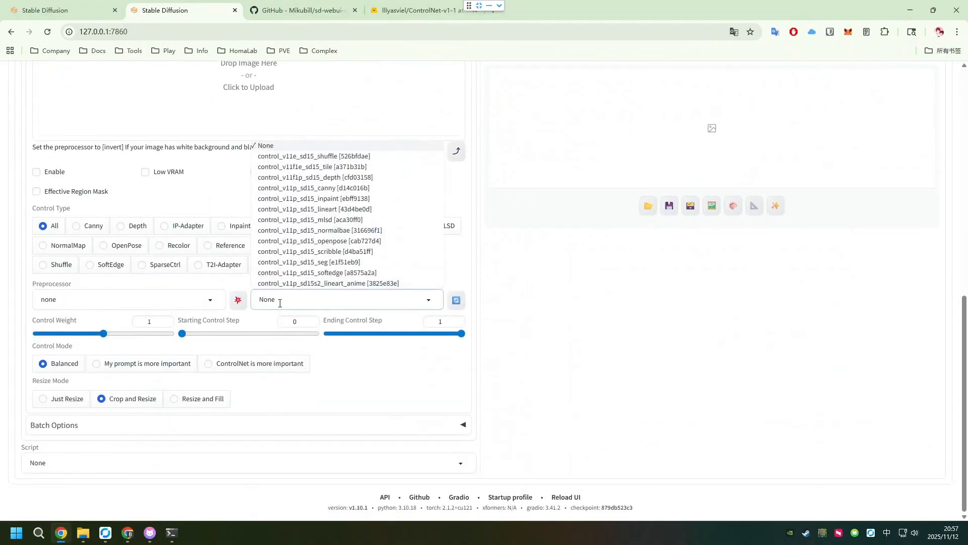
scroll(532, 363, "up", 6)
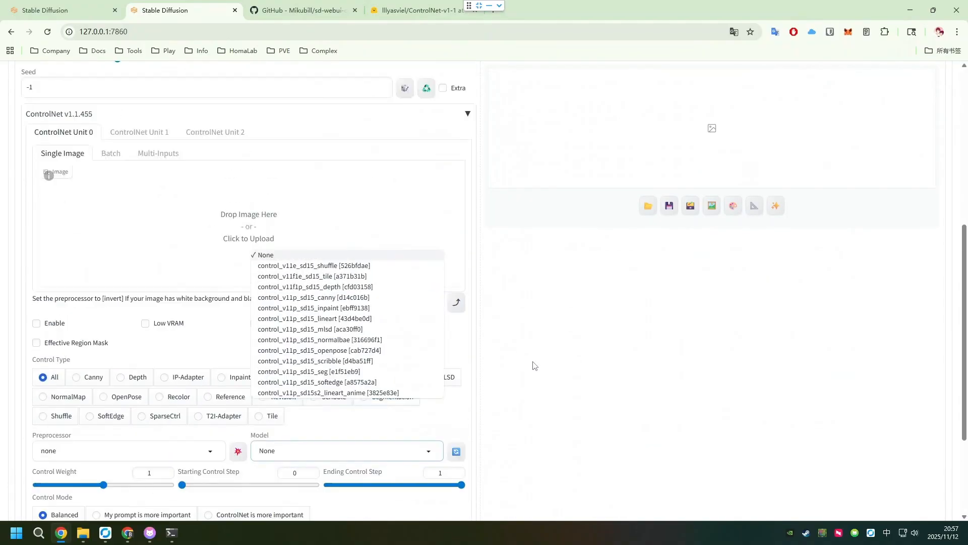
scroll(540, 270, "up", 3)
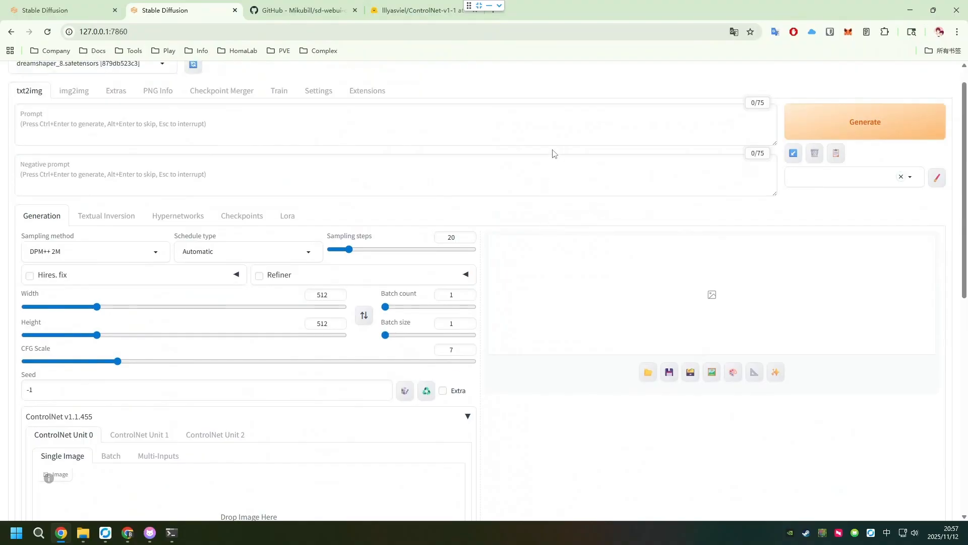
scroll(426, 194, "up", 1)
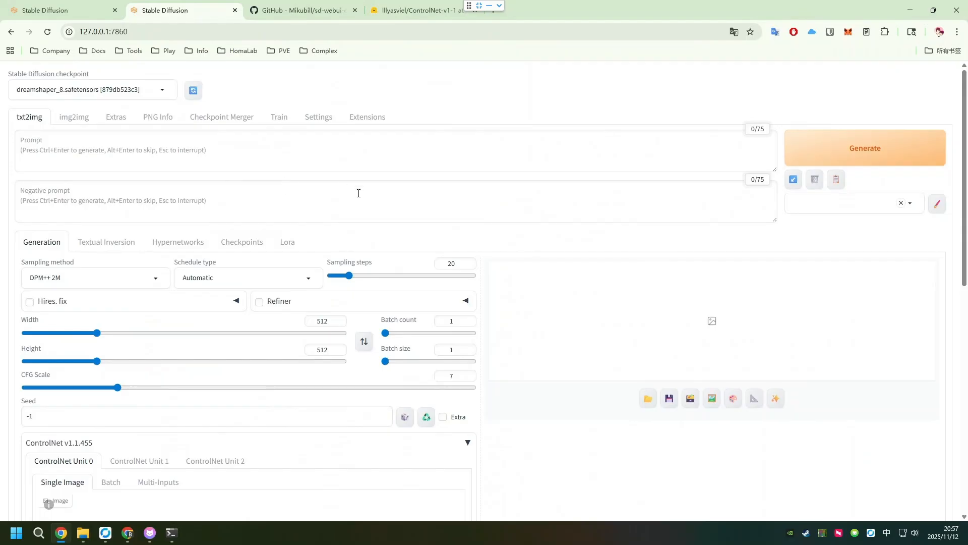
scroll(379, 184, "down", 2)
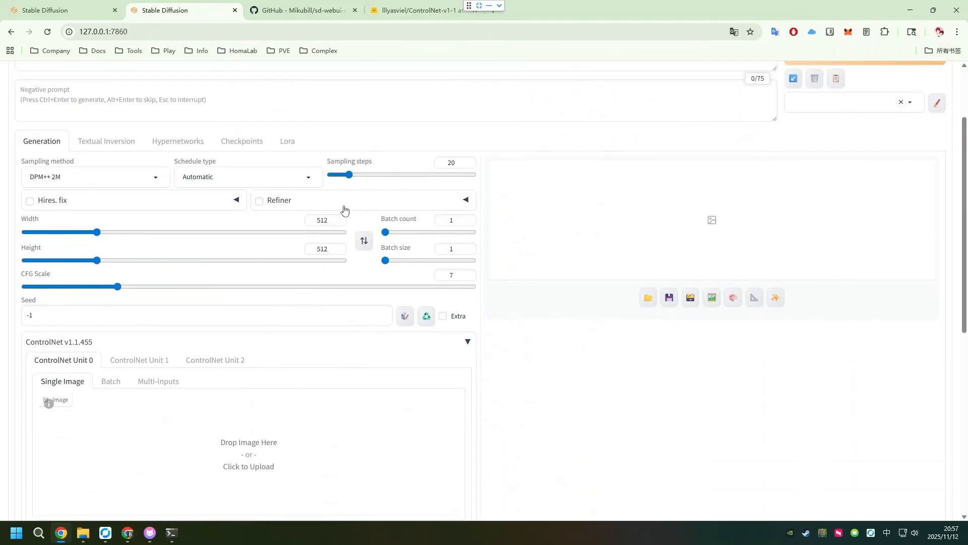
scroll(80, 238, "down", 2)
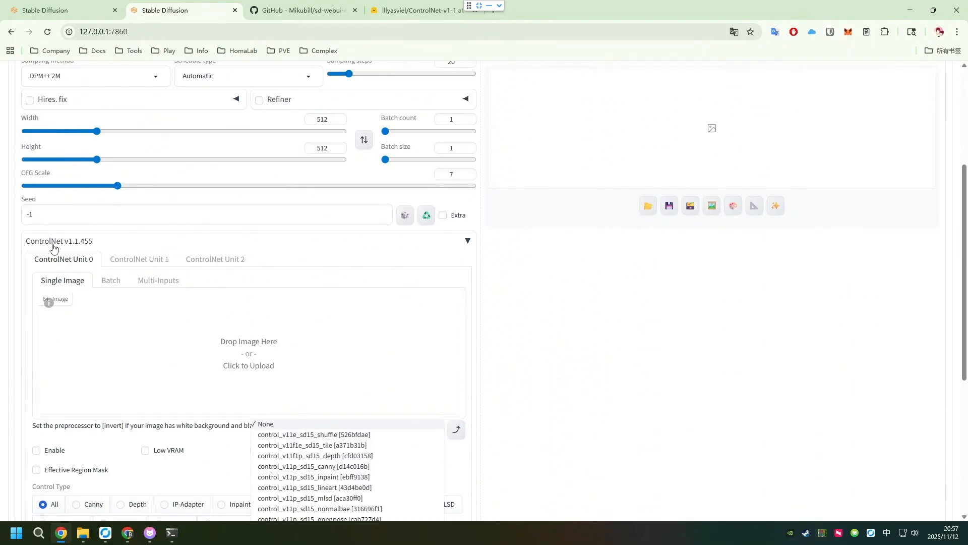
- Examine the finished circuit-board line art example, its prompts and generation settings, and the available LoRAs
left_click(66, 10)
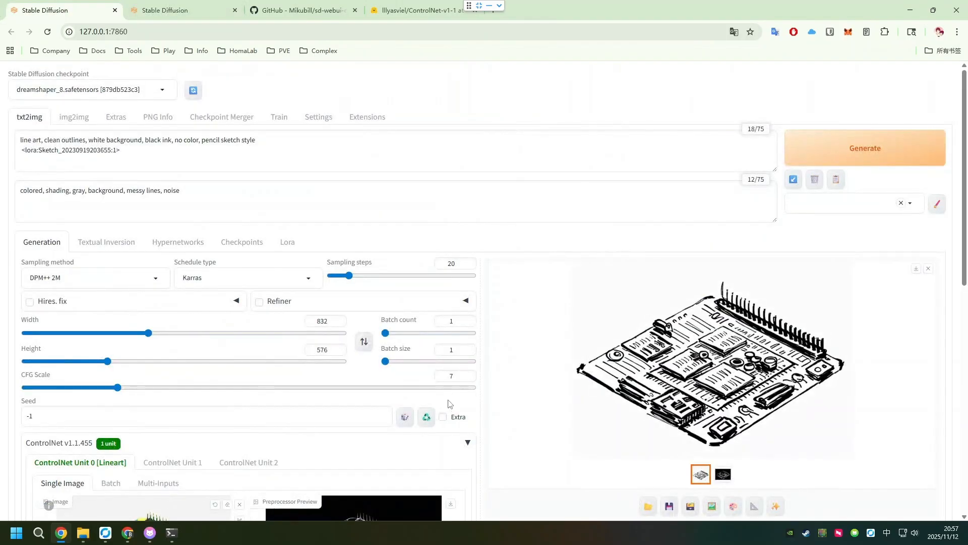
scroll(382, 426, "down", 2)
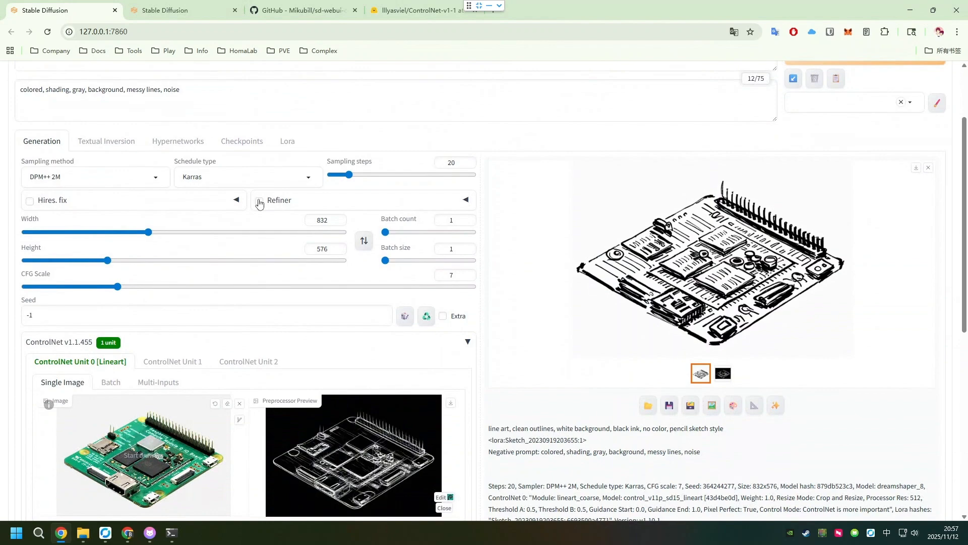
scroll(259, 203, "up", 1)
left_click(288, 193)
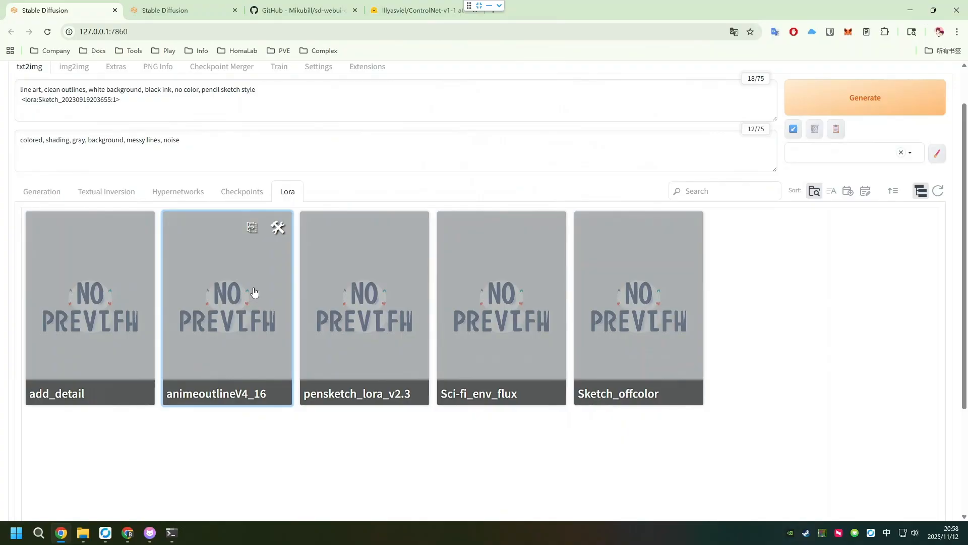
scroll(255, 292, "up", 1)
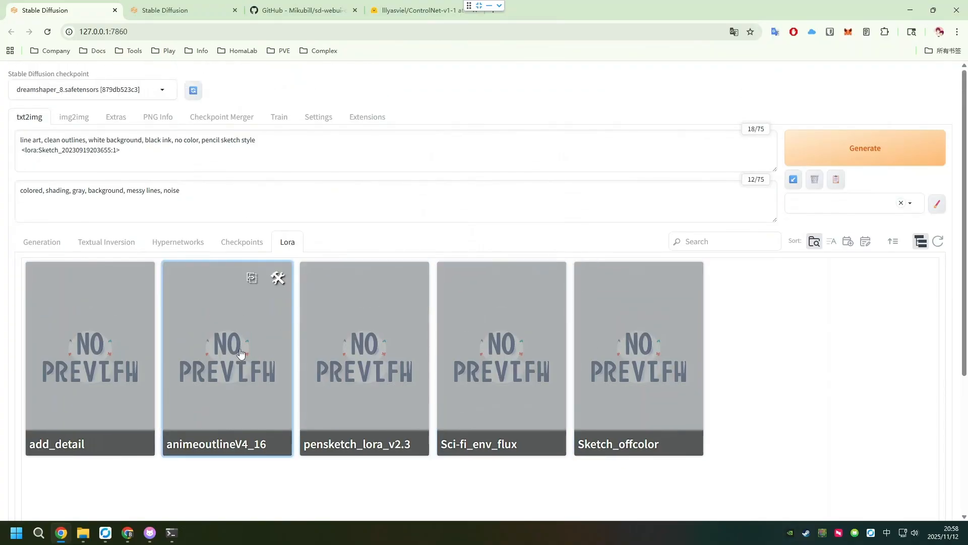
- Copy "line art, clean outlines, white background, black ink, no color, pencil sketch style" from the finished example into the blank session's prompt
left_click(196, 9)
scroll(252, 221, "up", 4)
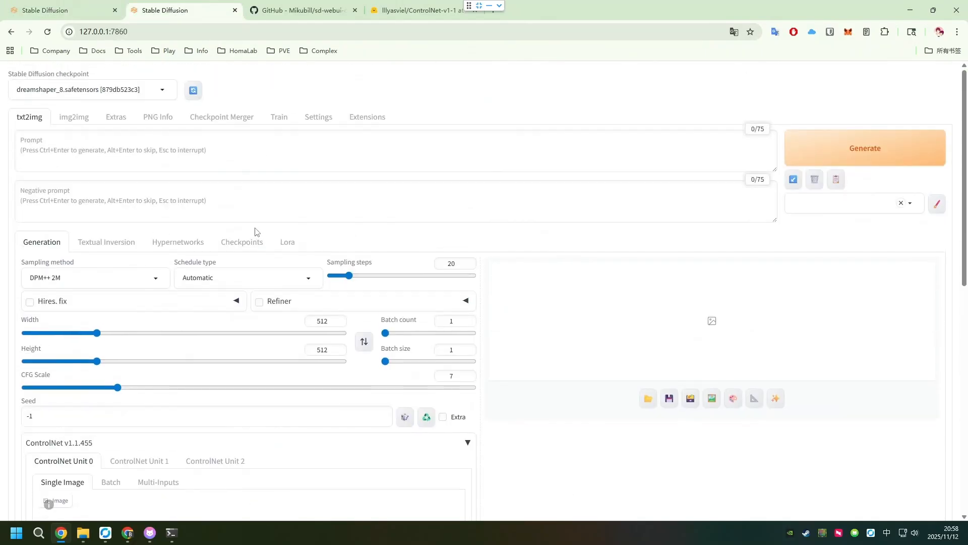
left_click(63, 12)
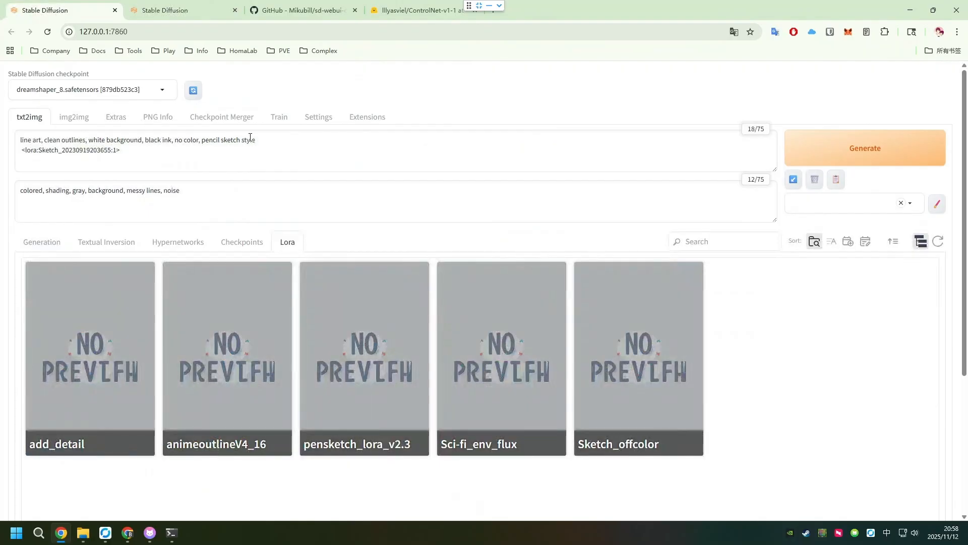
left_click_drag(255, 140, 19, 136)
key("ctrl+c")
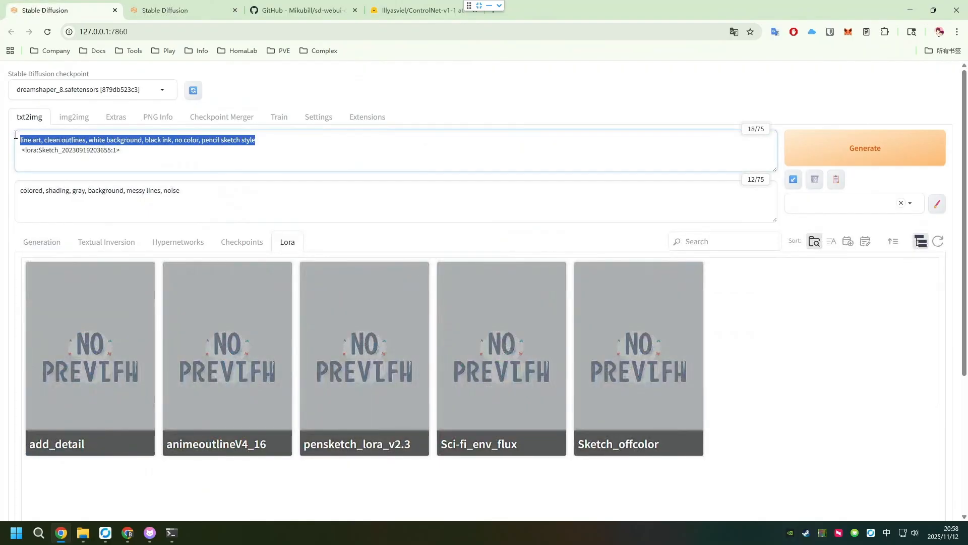
left_click(196, 6)
left_click(137, 156)
key("ctrl+v")
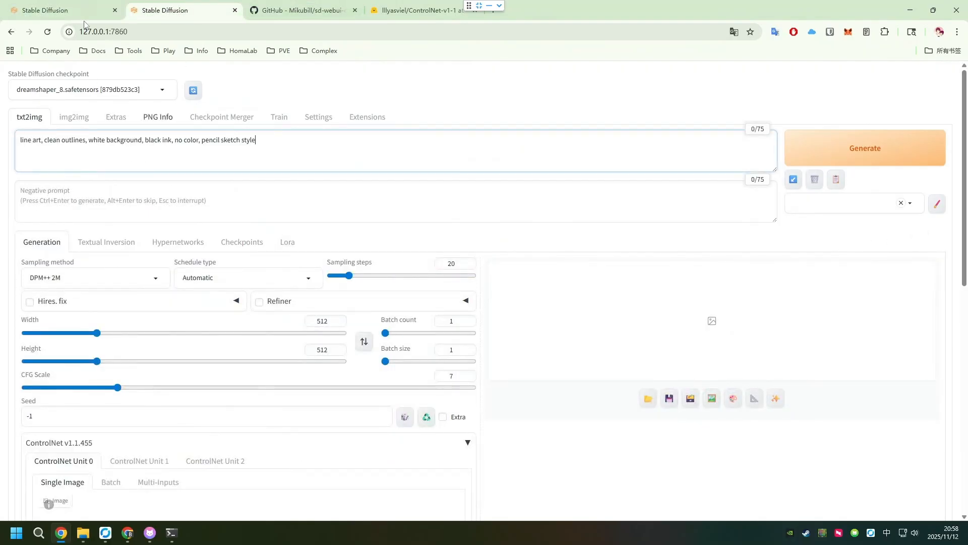
- Copy the negative prompt "colored, shading, gray, background, messy lines, noise" from the finished example into the new session
left_click(68, 11)
left_click_drag(185, 200, 10, 192)
key("ctrl+c")
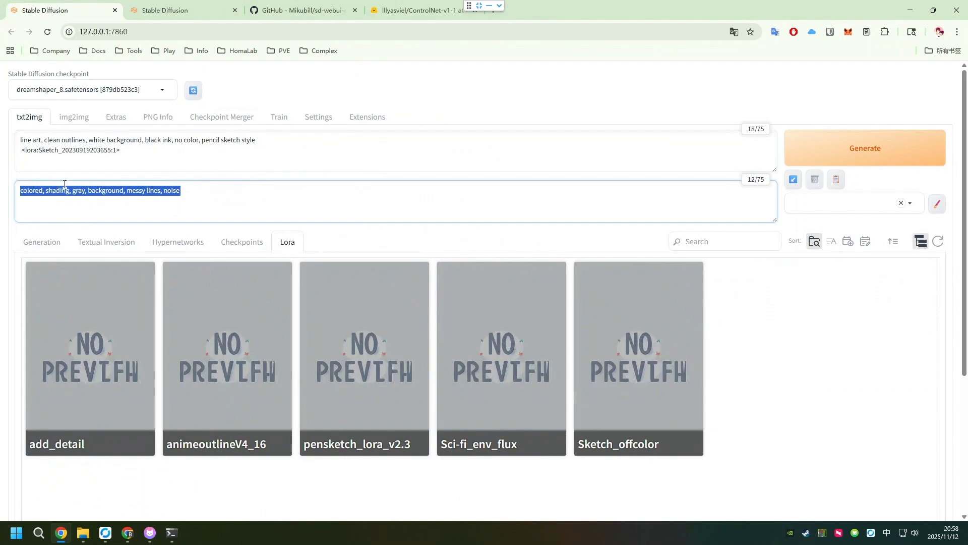
left_click(182, 14)
key("ctrl+v")
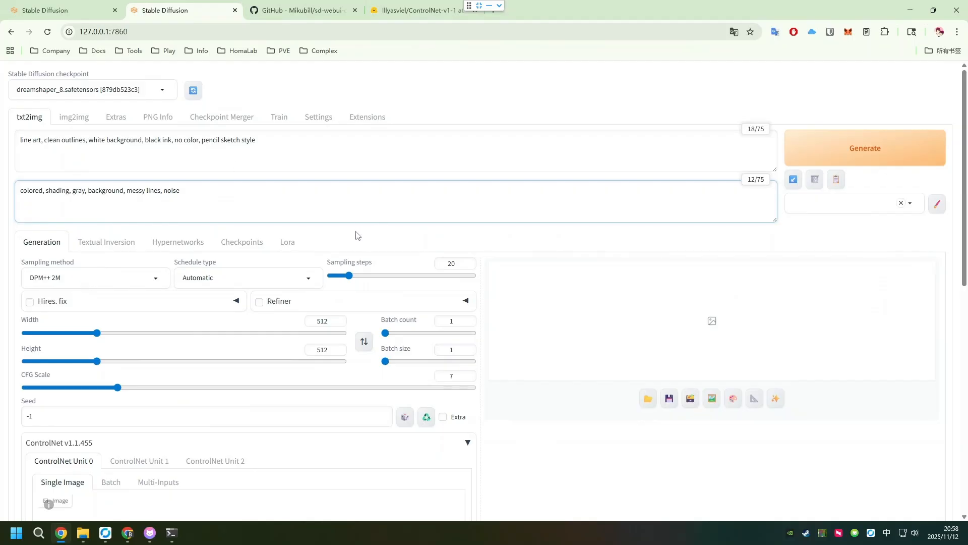
- Add the Sketch_offcolor LoRA to the prompt and return to the generation settings
left_click(287, 242)
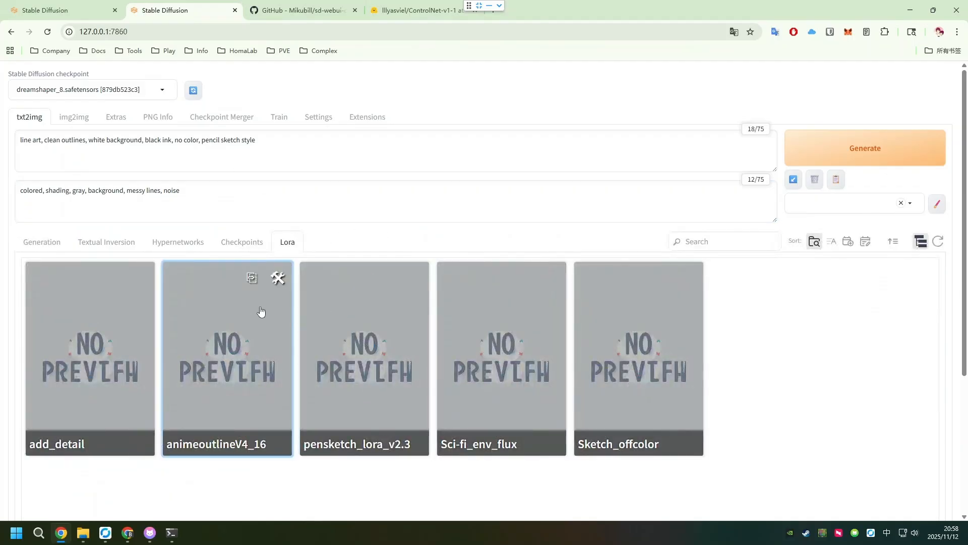
left_click(635, 347)
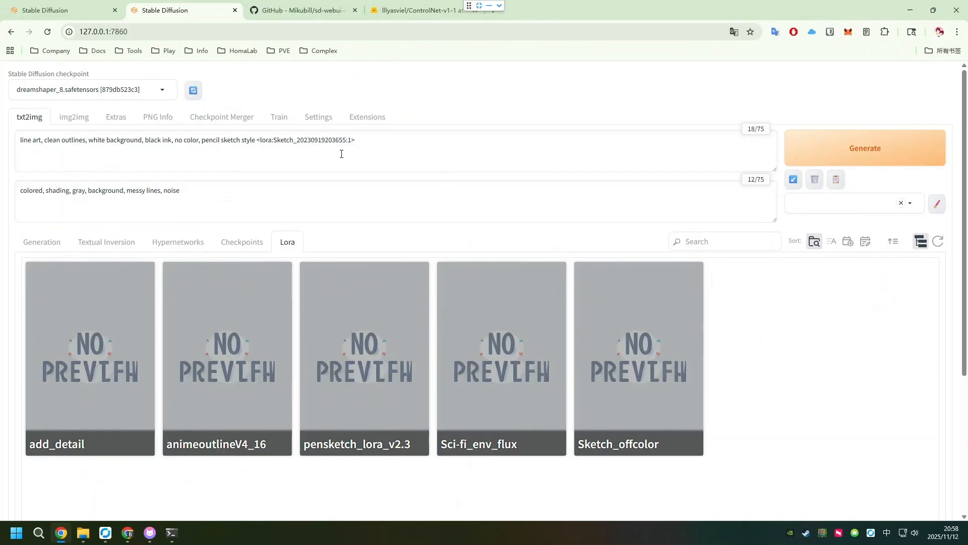
scroll(348, 169, "down", 1)
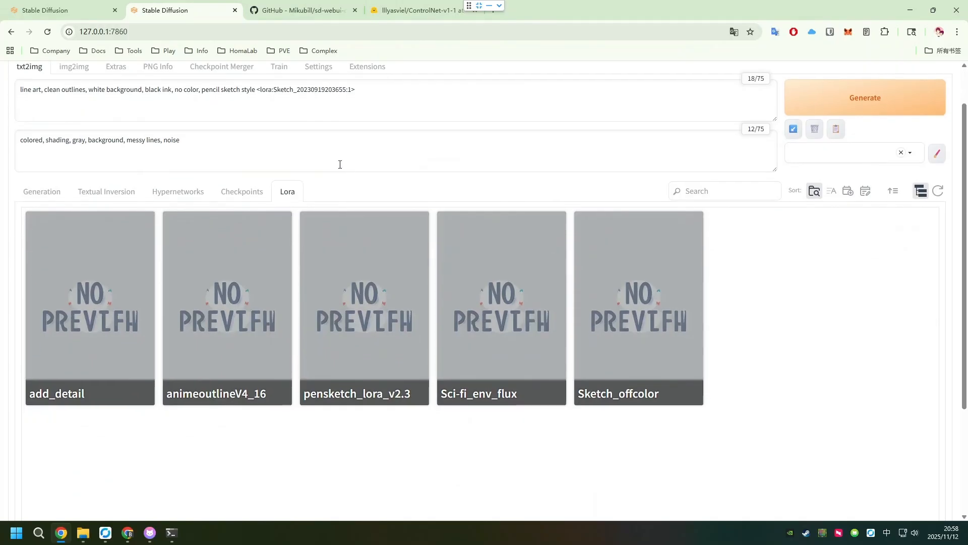
scroll(277, 173, "down", 2)
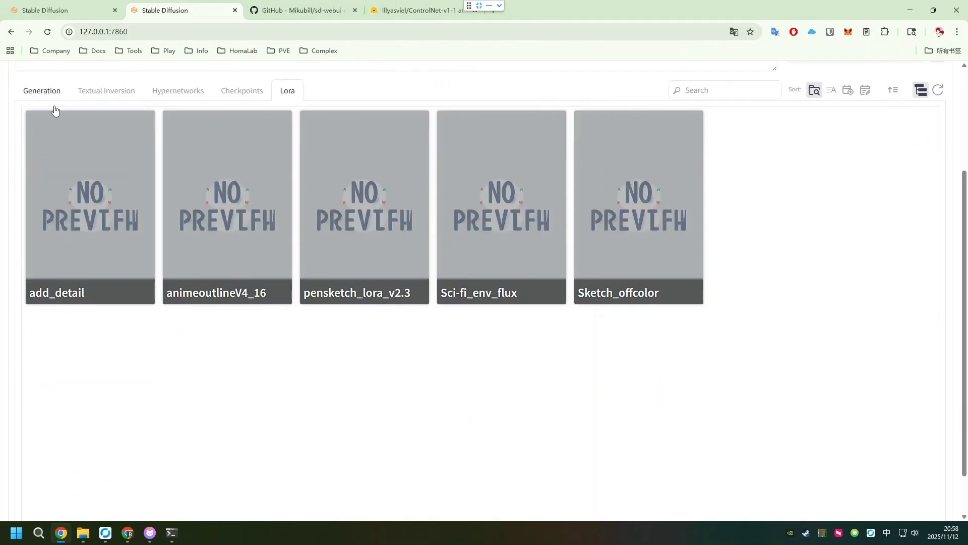
left_click(50, 96)
scroll(149, 221, "up", 2)
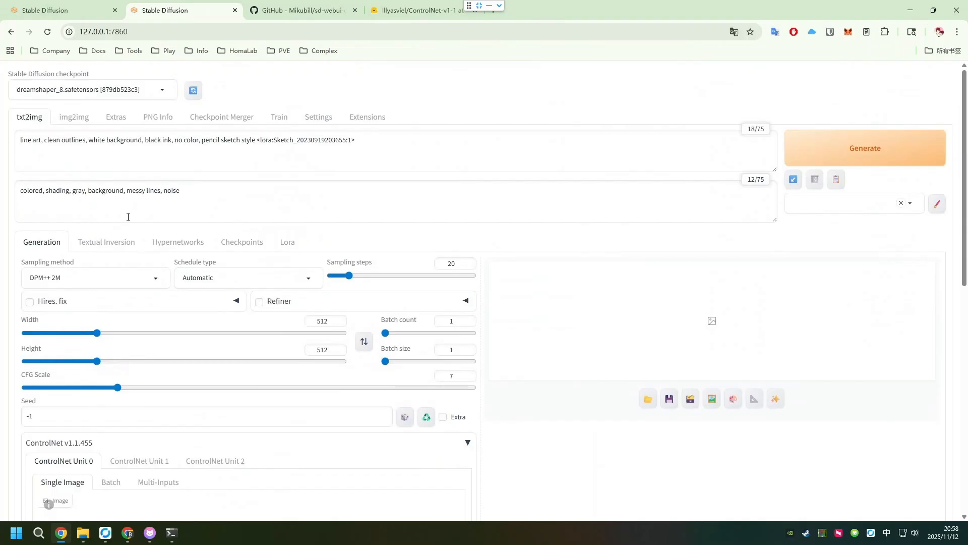
- Set the schedule type to Karras
scroll(146, 219, "down", 2)
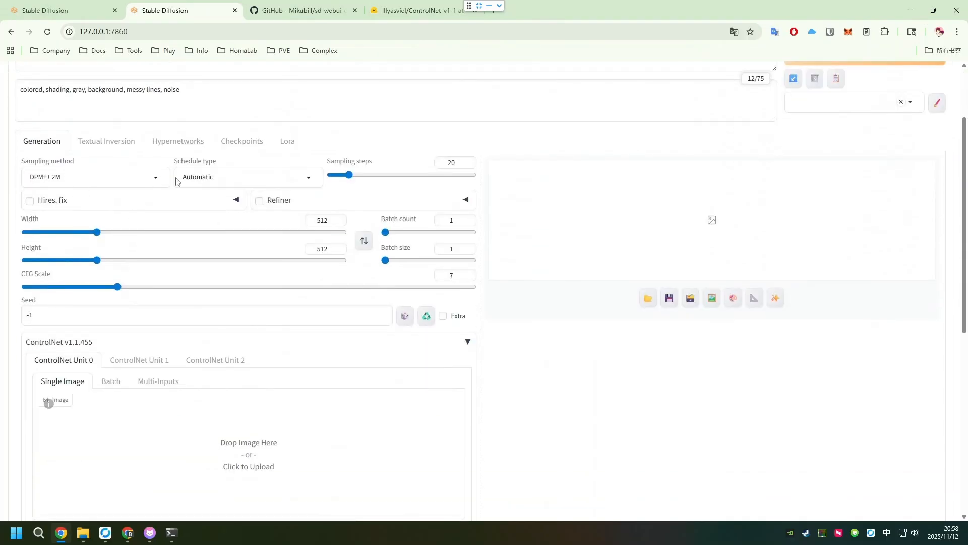
left_click(217, 177)
left_click(206, 214)
- Collapse and re-expand the ControlNet v1.1.455 section
scroll(335, 274, "down", 3)
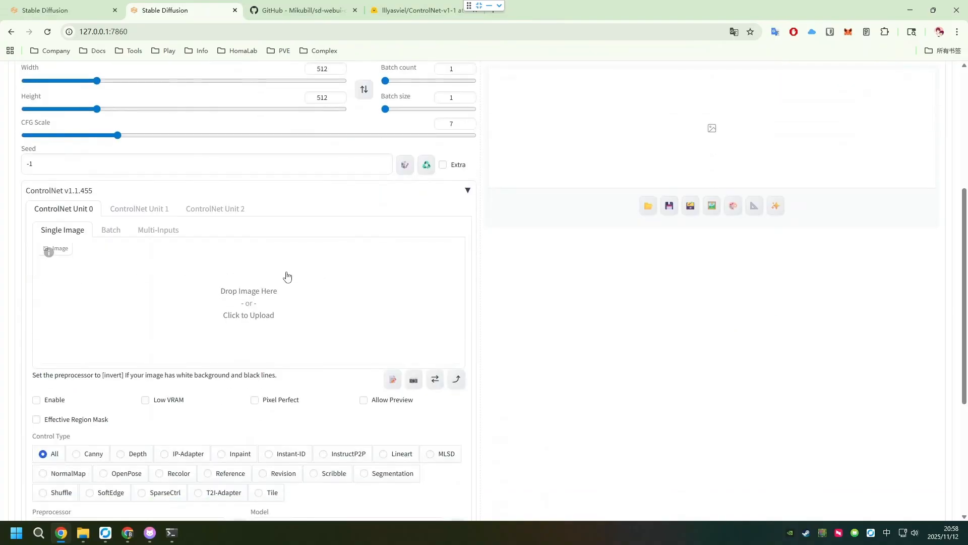
left_click(468, 190)
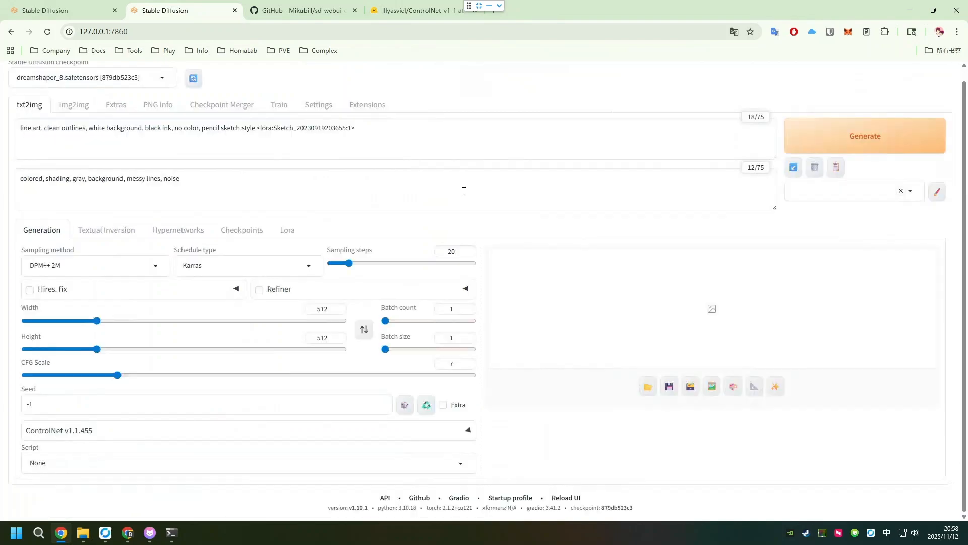
left_click(467, 430)
scroll(443, 331, "down", 8)
scroll(417, 313, "up", 2)
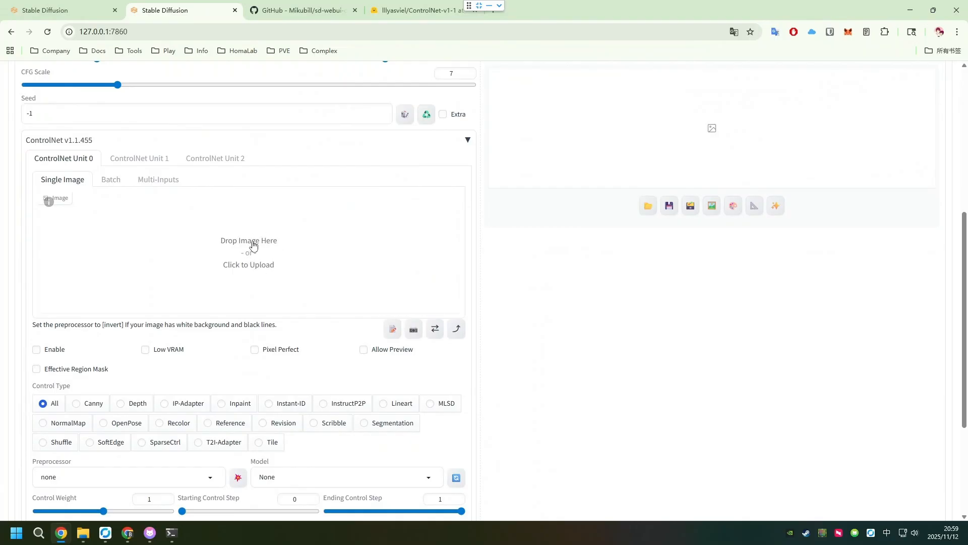
- Load Snipaste_2025-11-11_05-33-24.png into ControlNet Unit 0 and enable Pixel Perfect and Allow Preview
left_click(248, 244)
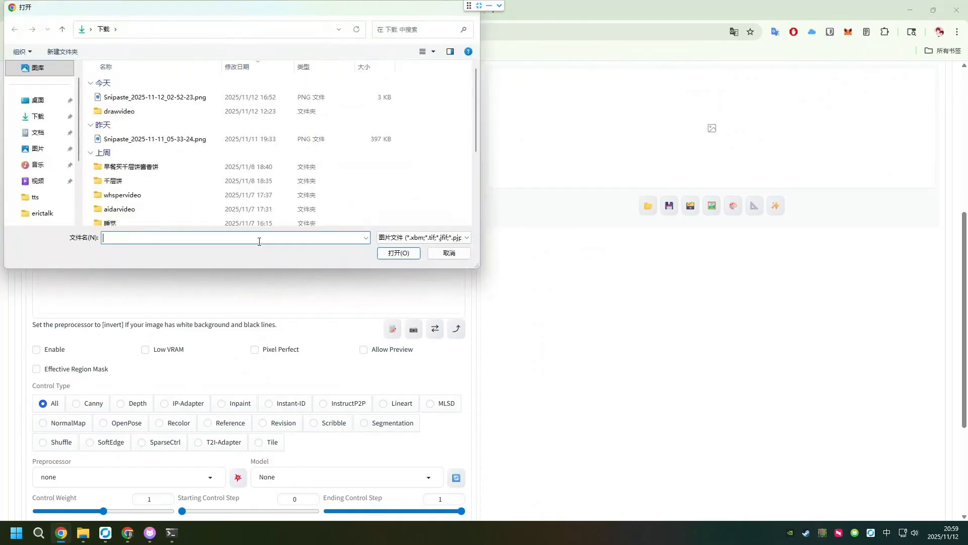
double_click(184, 138)
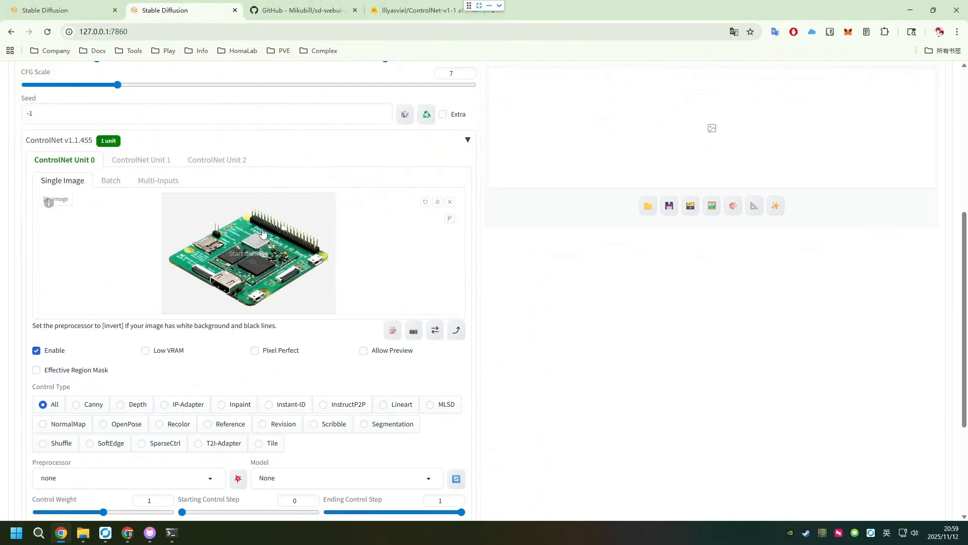
left_click(257, 351)
left_click(365, 350)
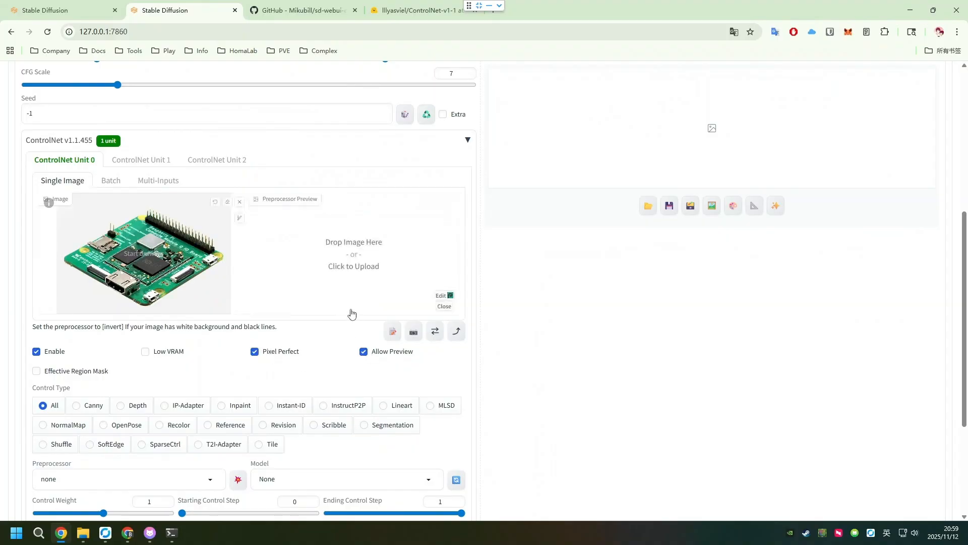
- Set the control type to Lineart with the lineart_coarse preprocessor and generate its preview
scroll(353, 313, "down", 1)
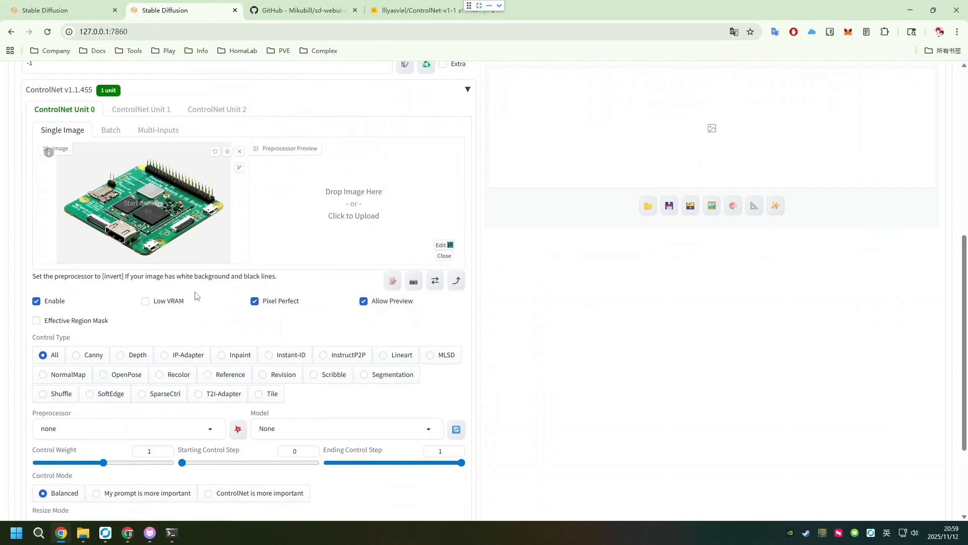
scroll(194, 293, "down", 1)
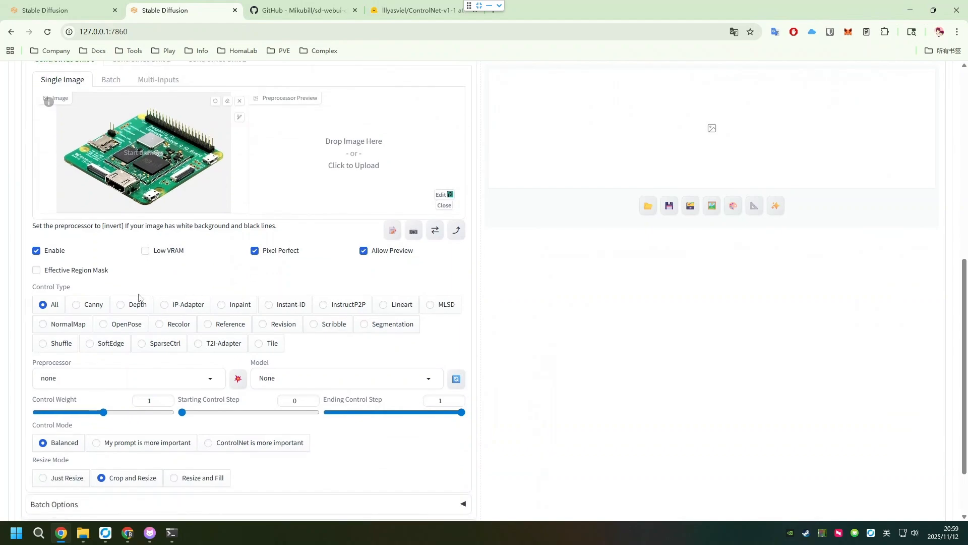
left_click(394, 306)
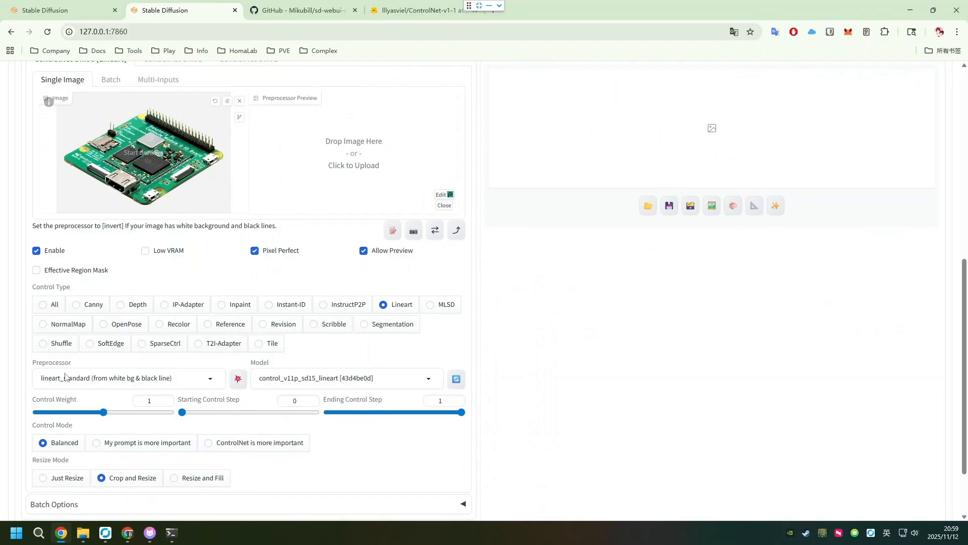
left_click(125, 377)
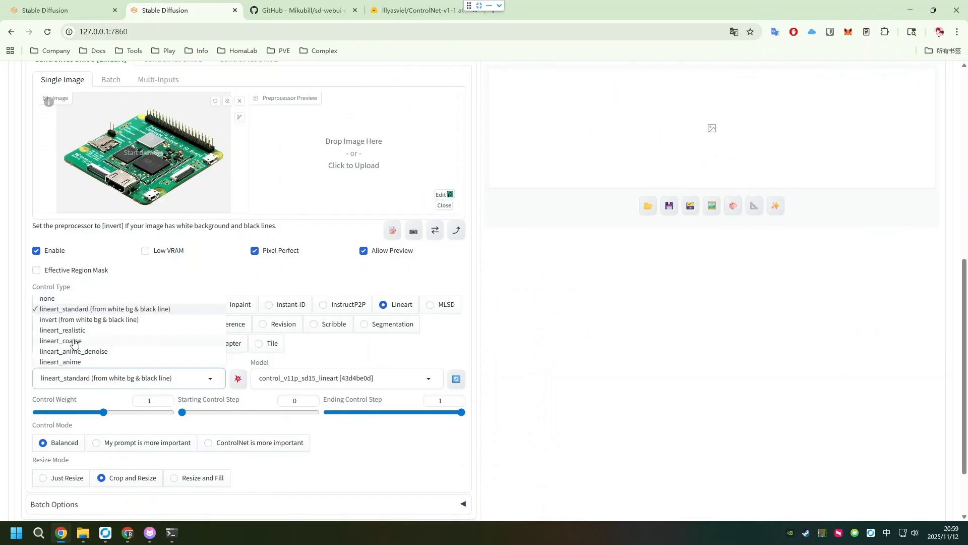
left_click(99, 342)
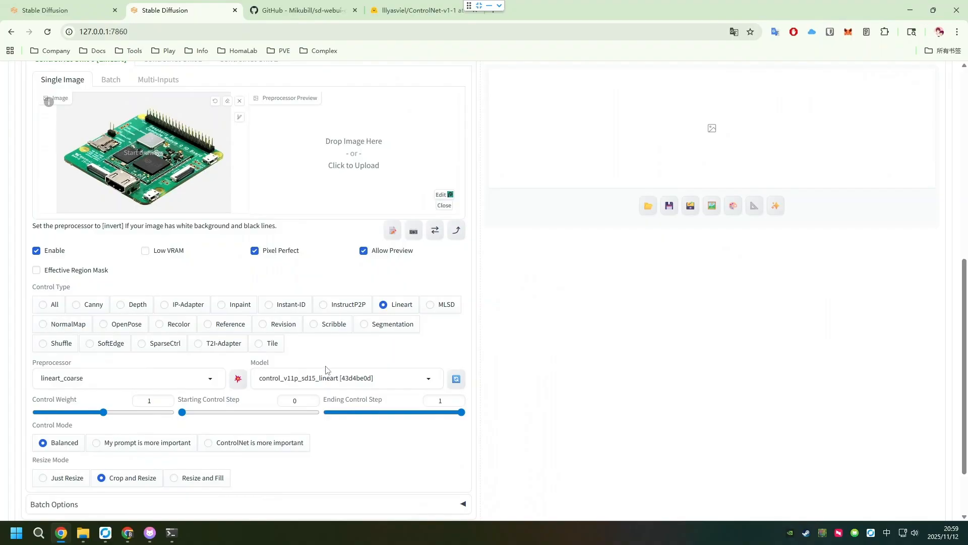
left_click(238, 380)
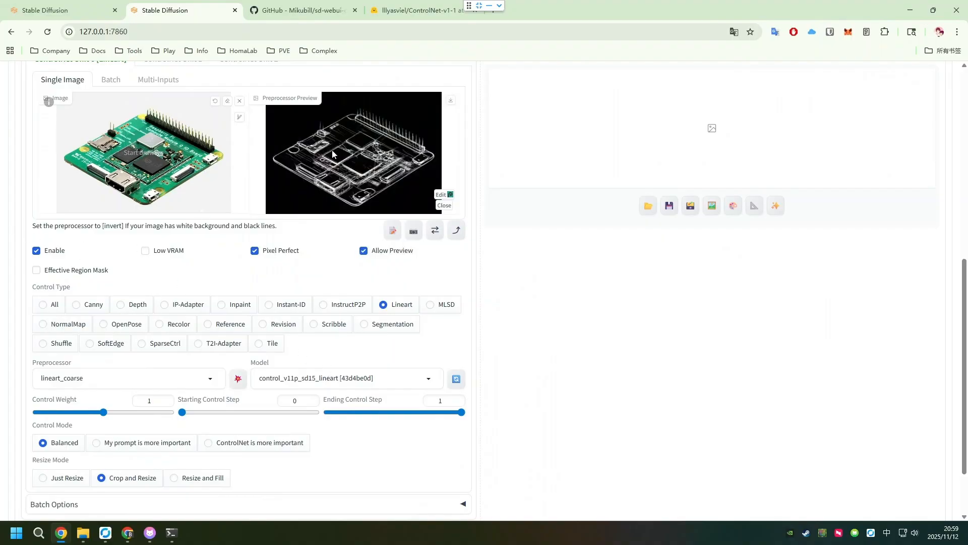
- Switch the preprocessor to lineart_standard (from white bg & black line) and generate its preview for comparison
left_click(93, 379)
left_click(92, 342)
left_click(95, 377)
left_click(96, 310)
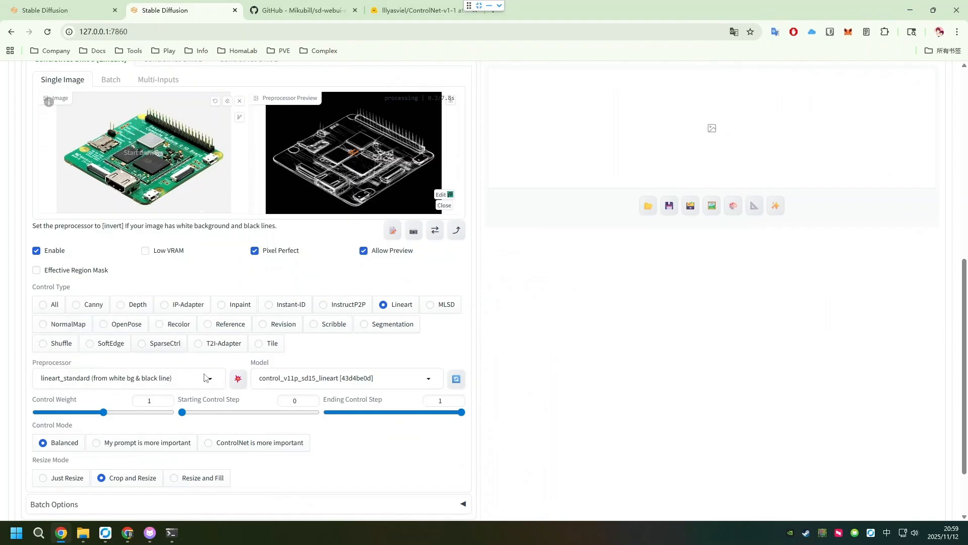
left_click(238, 379)
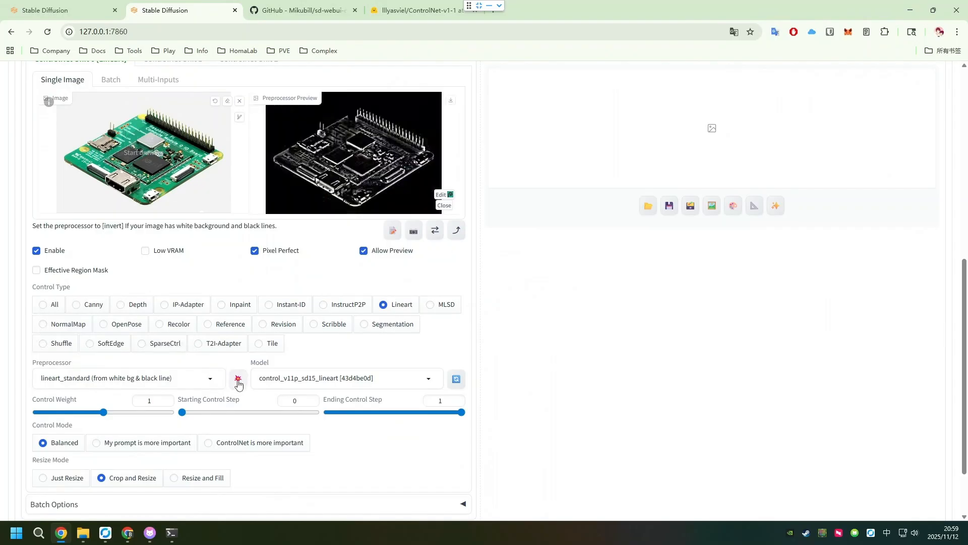
- Return the preprocessor to lineart_coarse and regenerate the preview
left_click(100, 375)
left_click(94, 341)
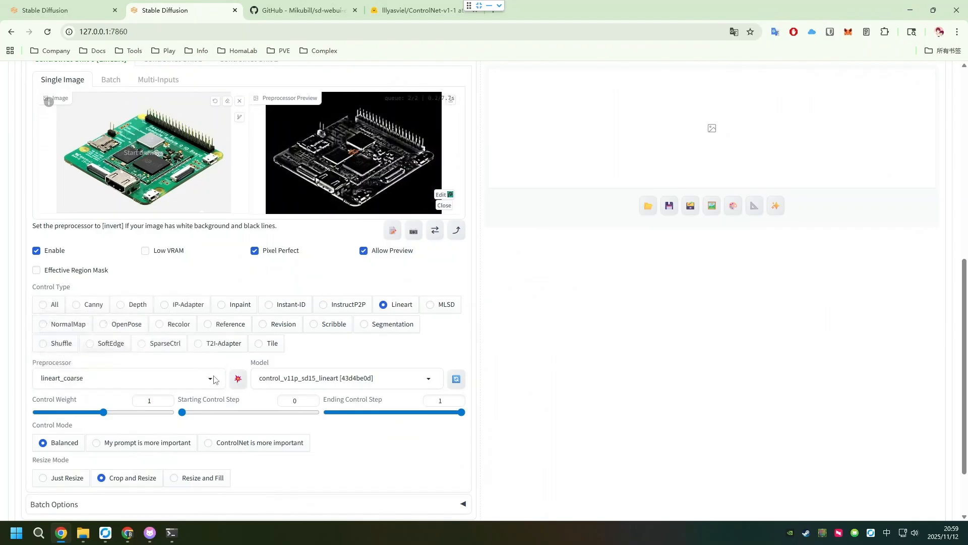
left_click(238, 379)
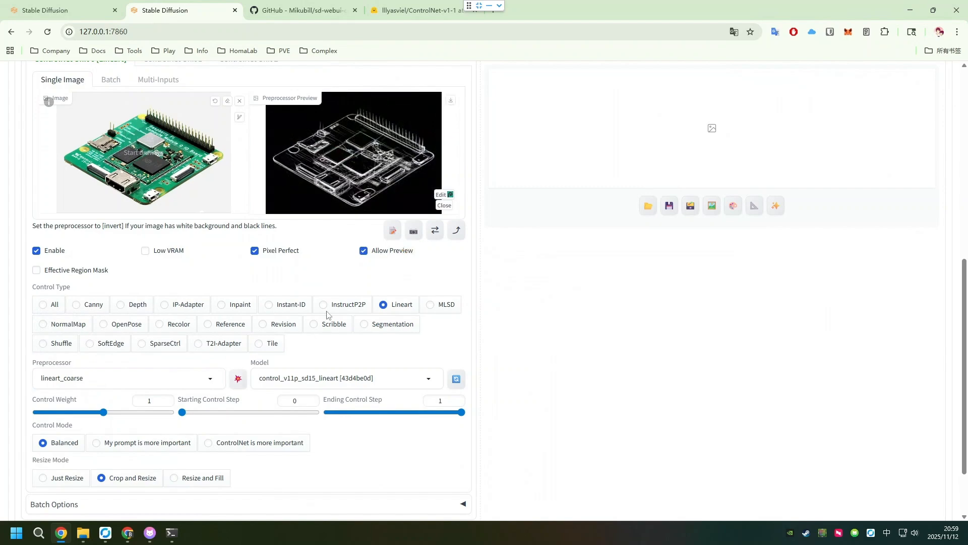
- Send the ControlNet image's dimensions to the generation settings, making the output 832 × 576
scroll(332, 302, "down", 2)
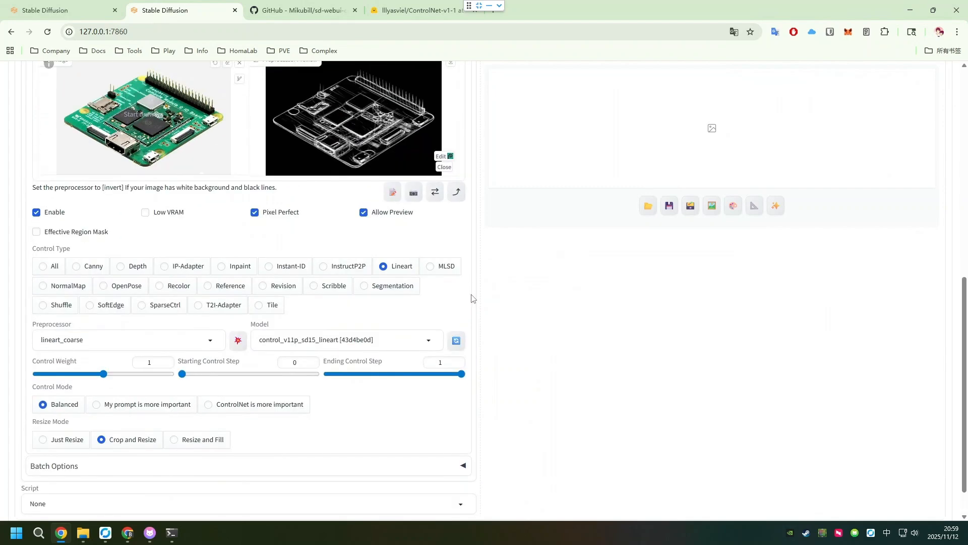
scroll(454, 272, "up", 10)
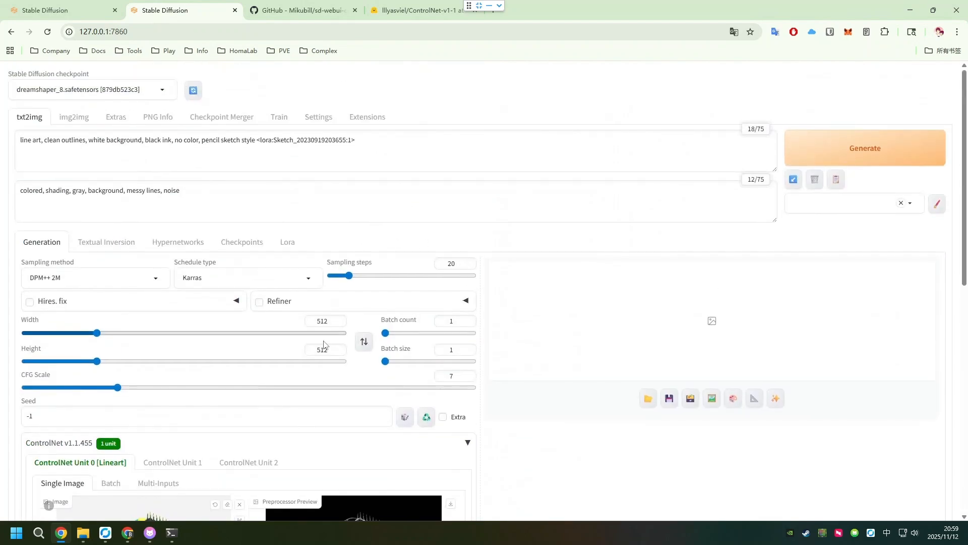
scroll(309, 374, "down", 5)
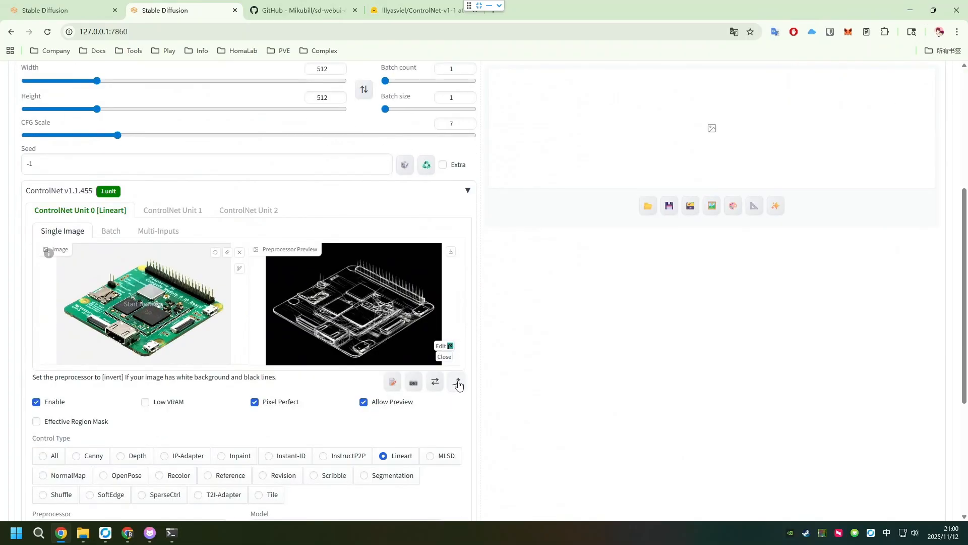
left_click(458, 385)
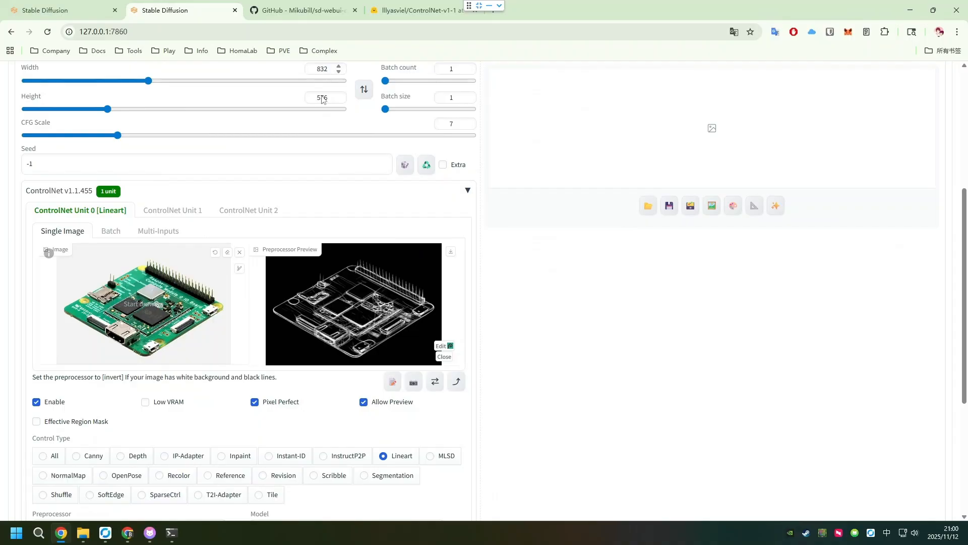
- Set ControlNet Unit 0's control mode to "ControlNet is more important"
scroll(408, 294, "down", 4)
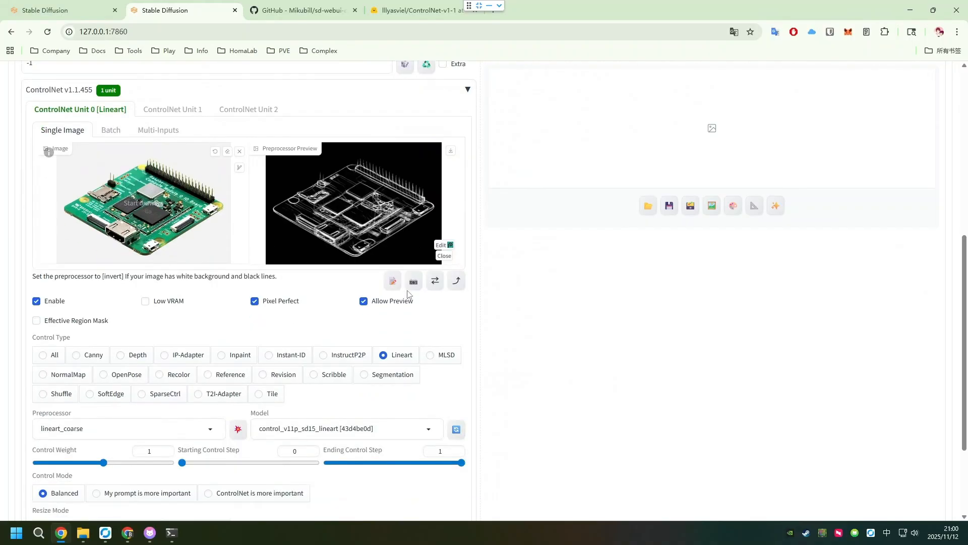
scroll(408, 294, "down", 1)
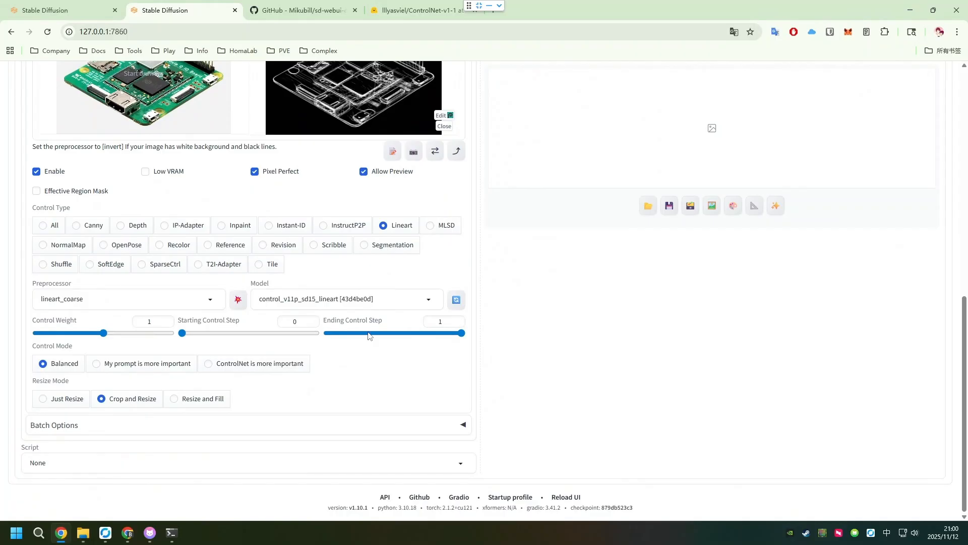
left_click(216, 365)
- Review the configured settings and generate the image from the line-art prompt and ControlNet unit
scroll(356, 420, "up", 2)
scroll(356, 420, "up", 8)
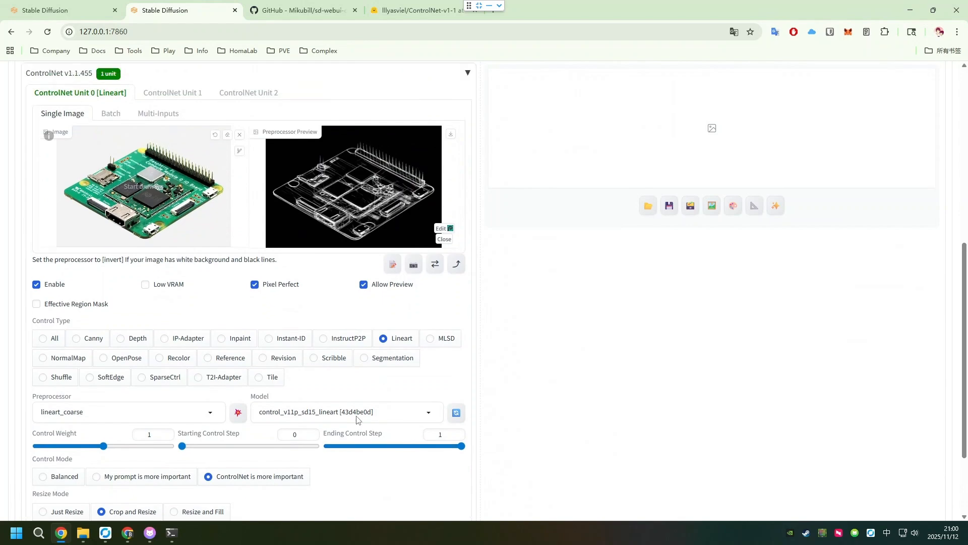
scroll(359, 417, "up", 1)
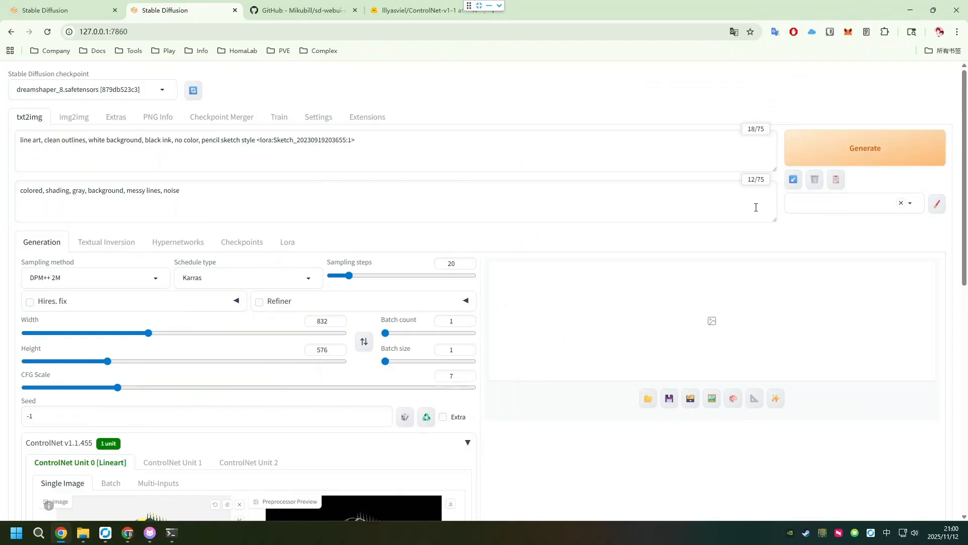
scroll(755, 207, "down", 2)
scroll(764, 200, "up", 2)
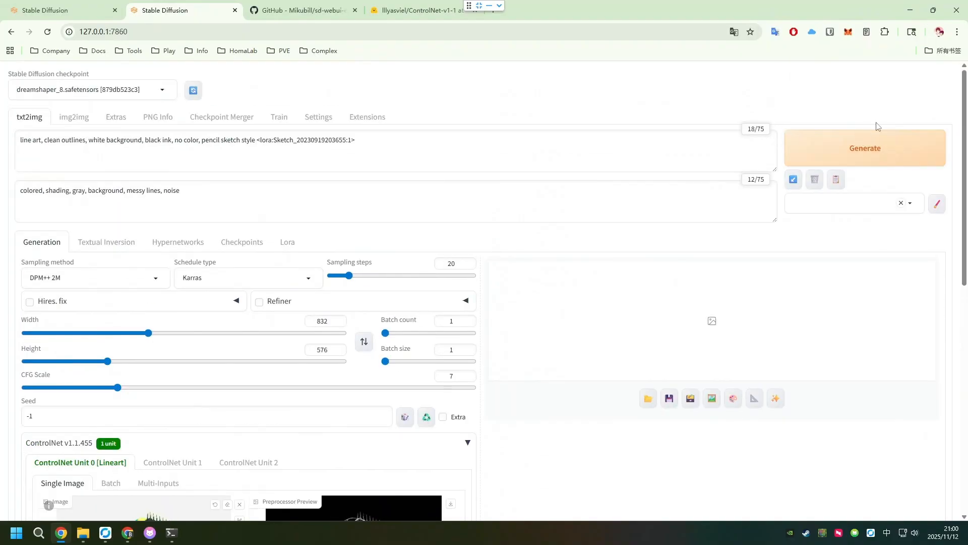
left_click(867, 146)
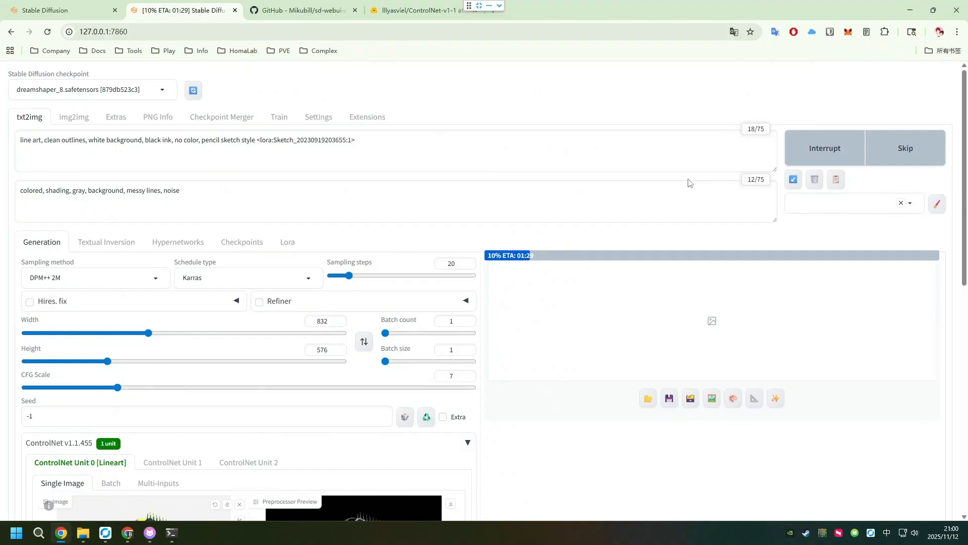
scroll(652, 178, "down", 5)
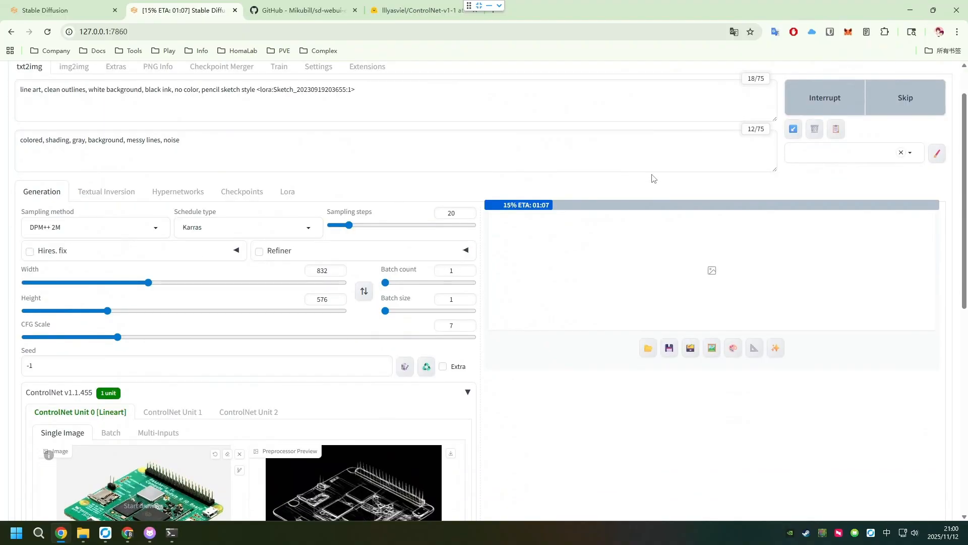
scroll(652, 178, "down", 5)
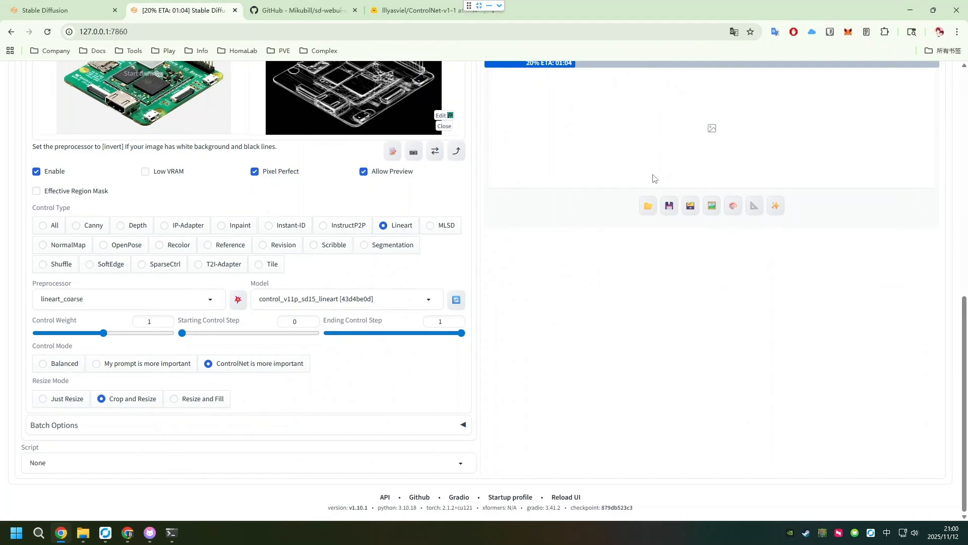
scroll(653, 178, "up", 8)
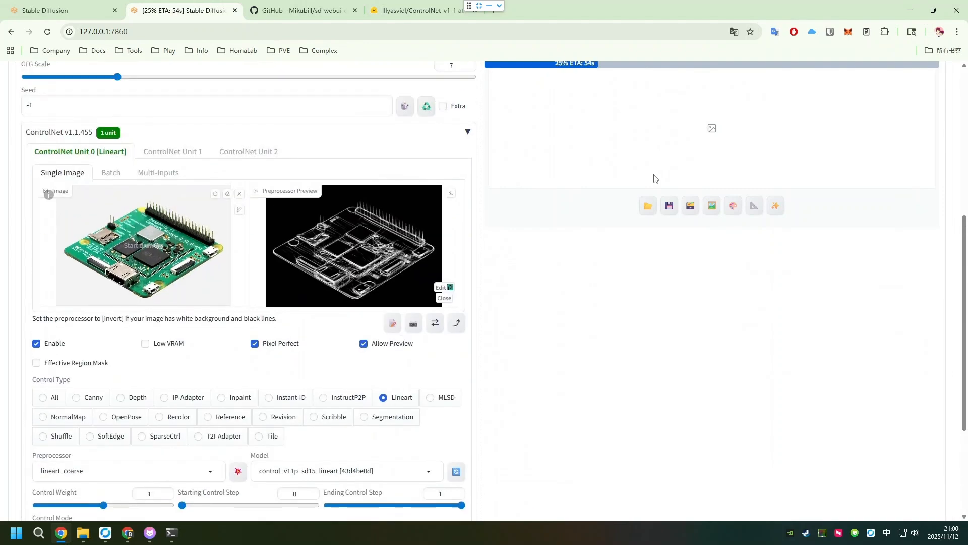
scroll(654, 176, "up", 2)
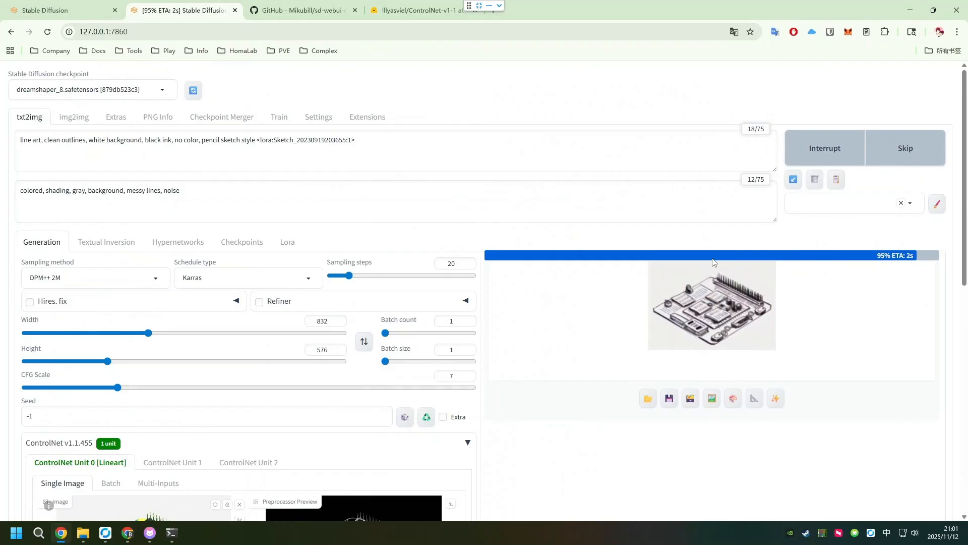
- Examine the generated line-art circuit board and its generation details, enlarge the image, and close the enlarged view
scroll(686, 244, "down", 3)
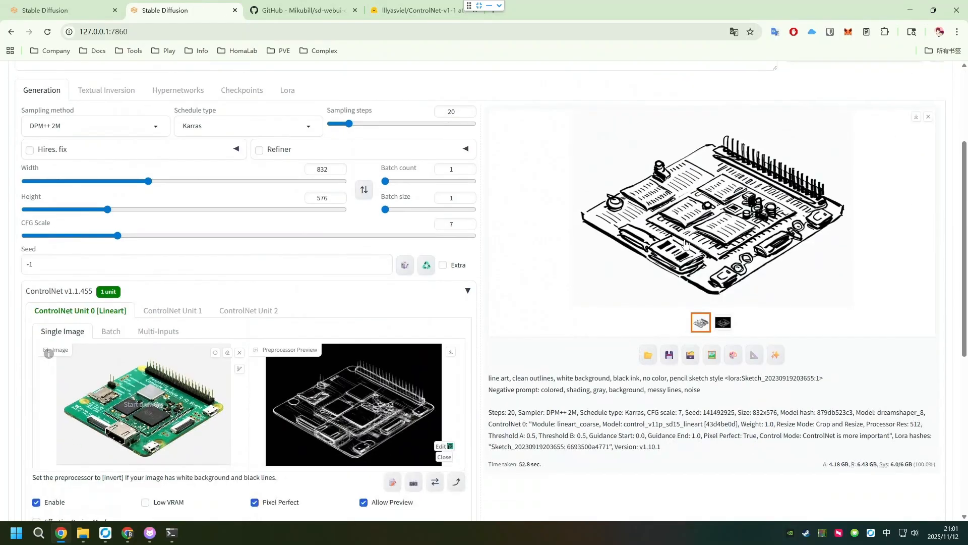
scroll(686, 243, "down", 1)
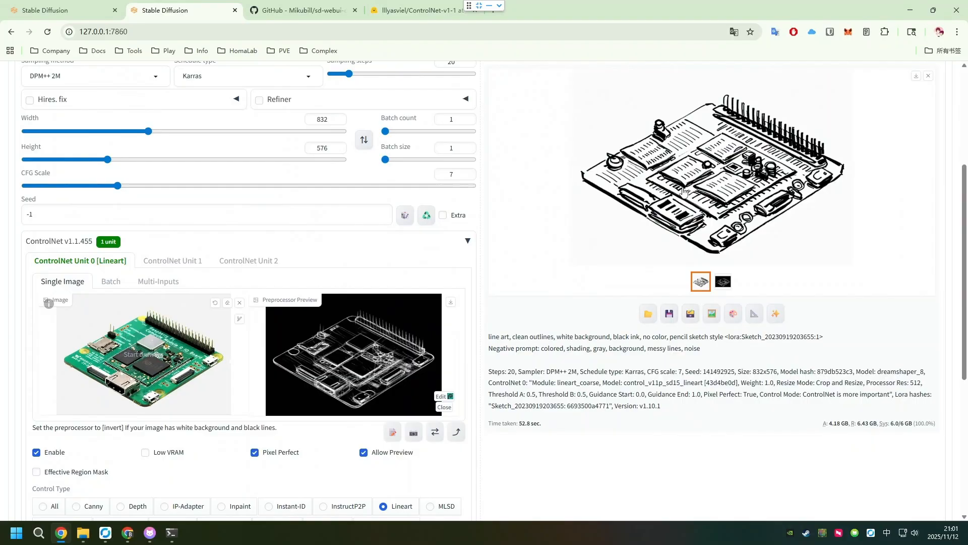
left_click(712, 187)
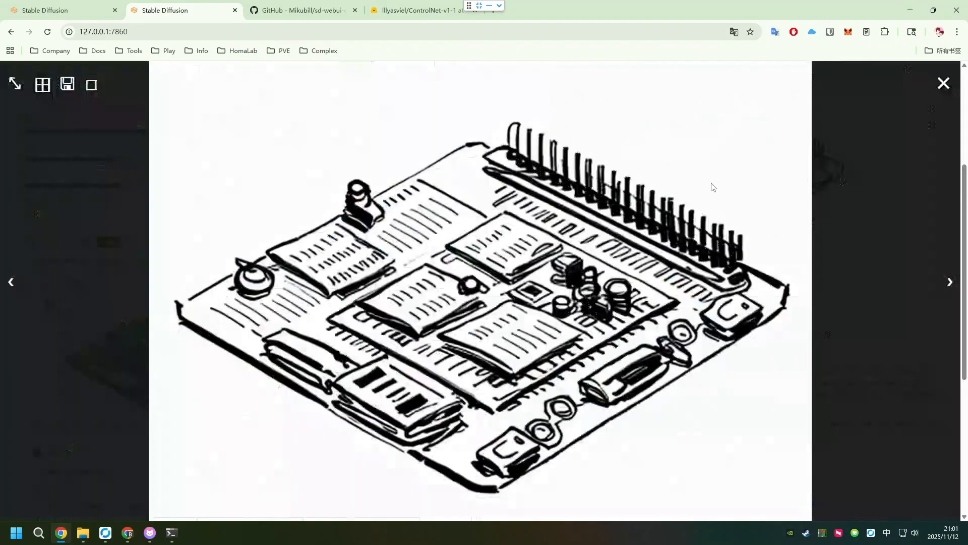
left_click(496, 227)
scroll(623, 229, "up", 4)
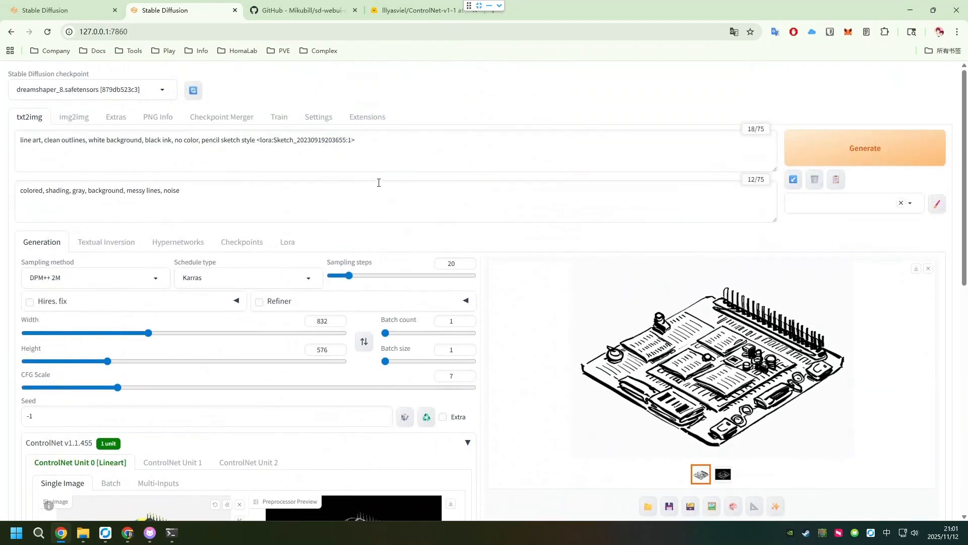
- Clear both the prompt and the negative prompt
scroll(379, 182, "down", 3)
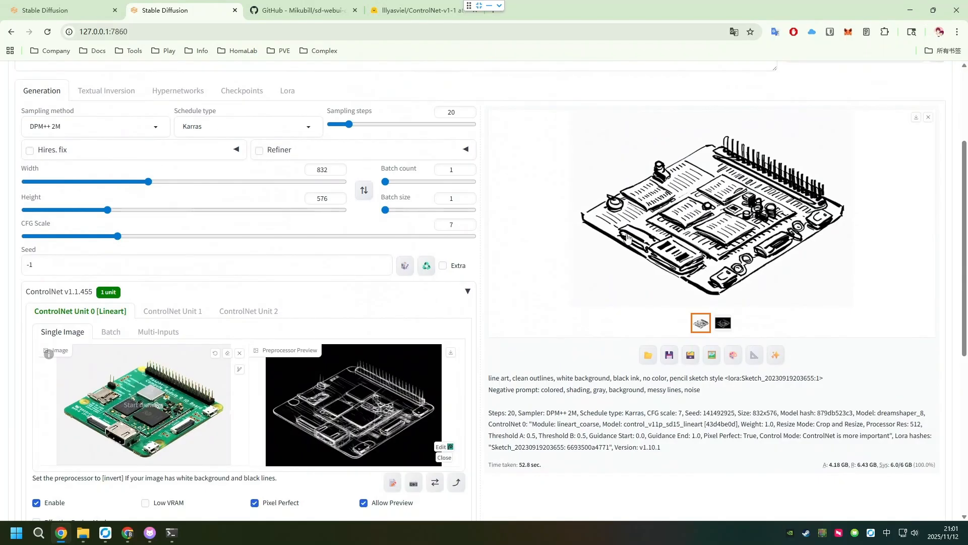
scroll(603, 236, "up", 2)
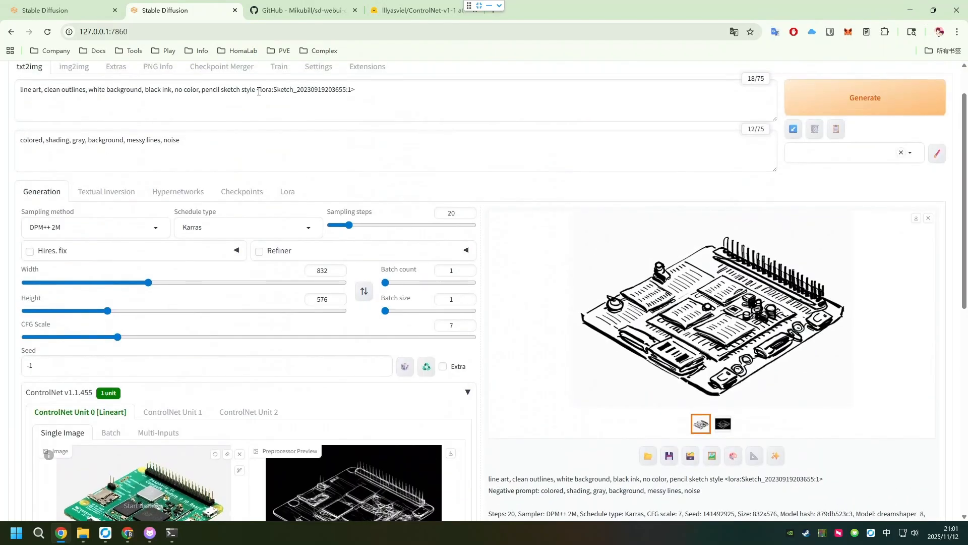
left_click_drag(363, 88, 19, 90)
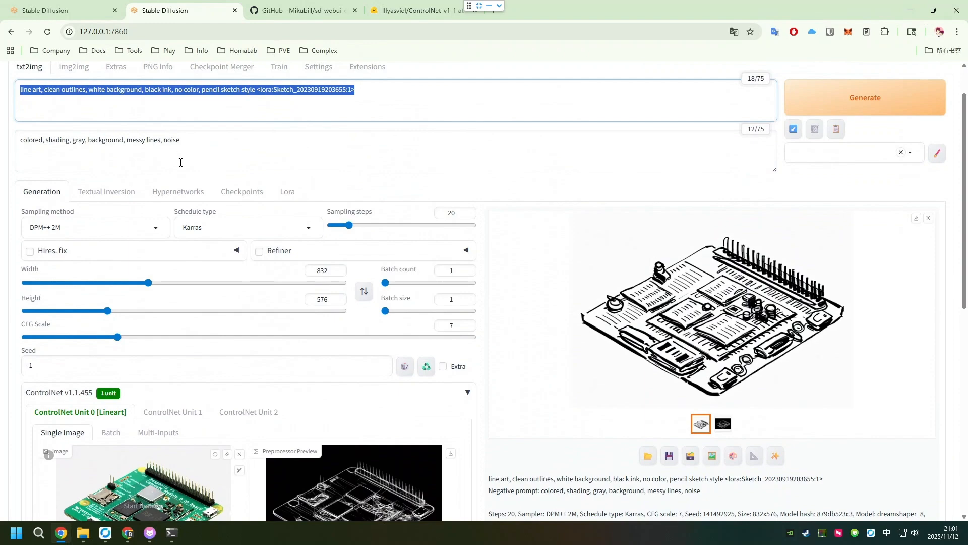
key("BackSpace")
left_click_drag(204, 141, 19, 141)
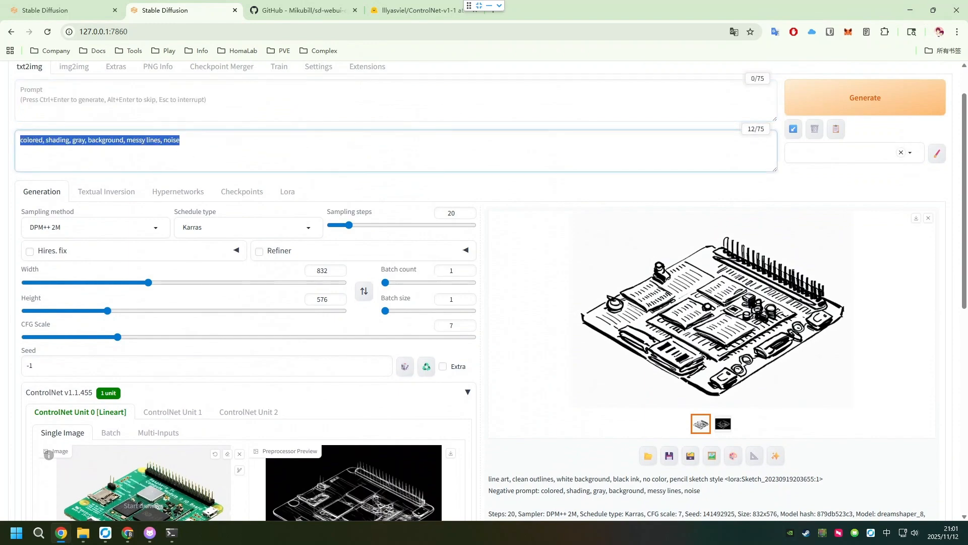
key("BackSpace")
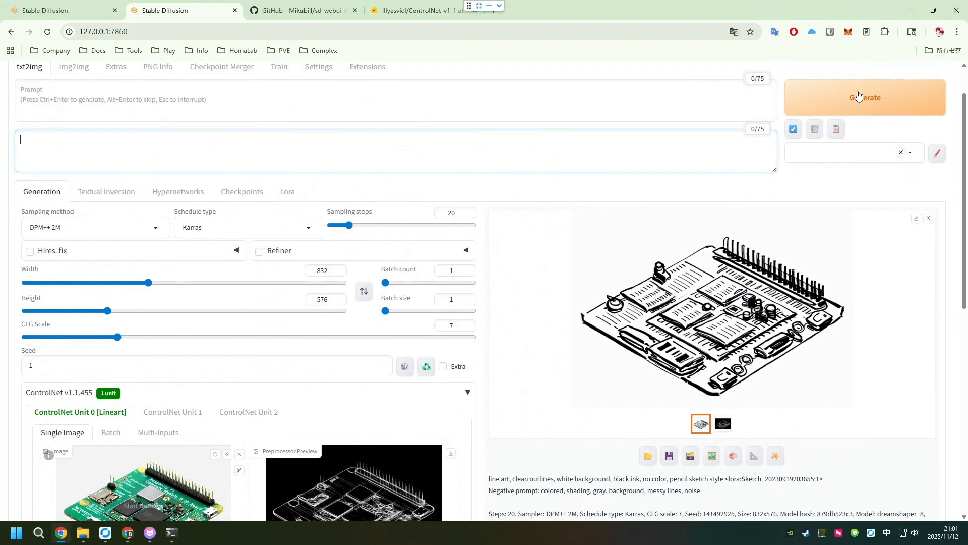
- Generate the circuit board again without any prompts and check the result
left_click(856, 94)
scroll(549, 164, "down", 2)
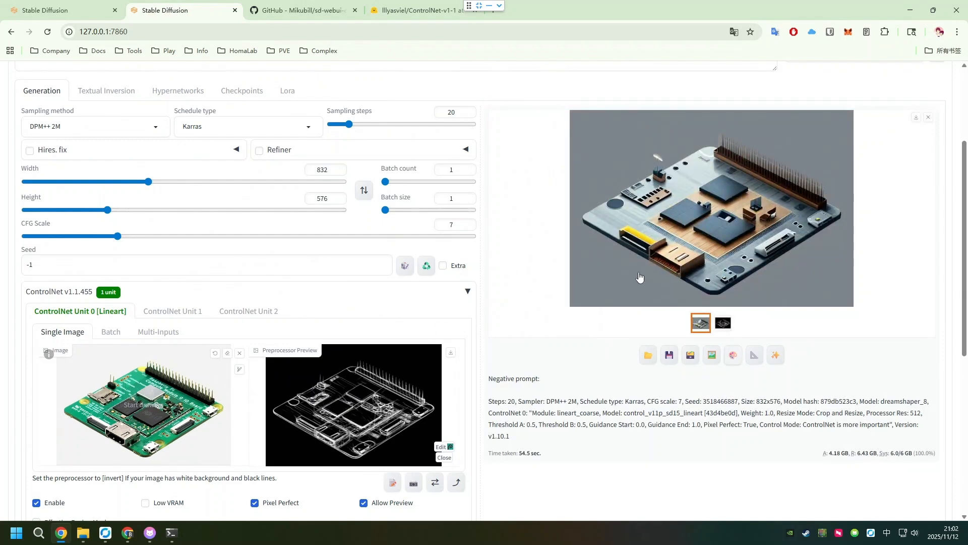
scroll(640, 277, "up", 3)
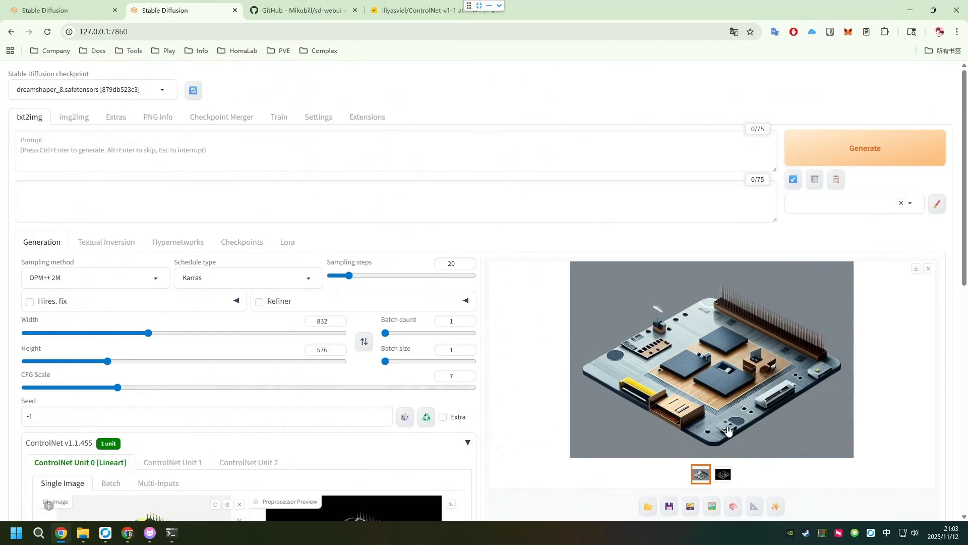
- Add the animeoutlineV4_16 LoRA to the empty prompt and generate the circuit board image again
scroll(746, 451, "down", 3)
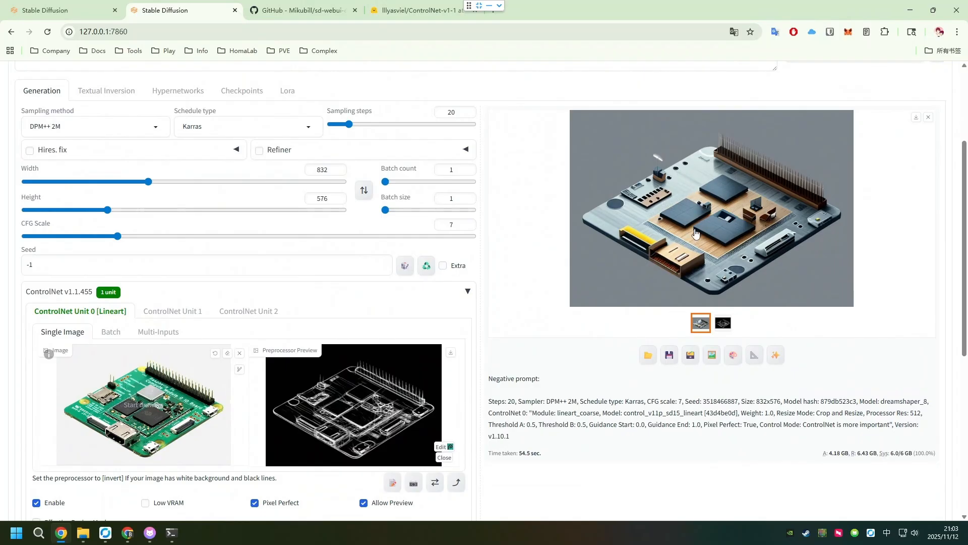
scroll(695, 234, "up", 2)
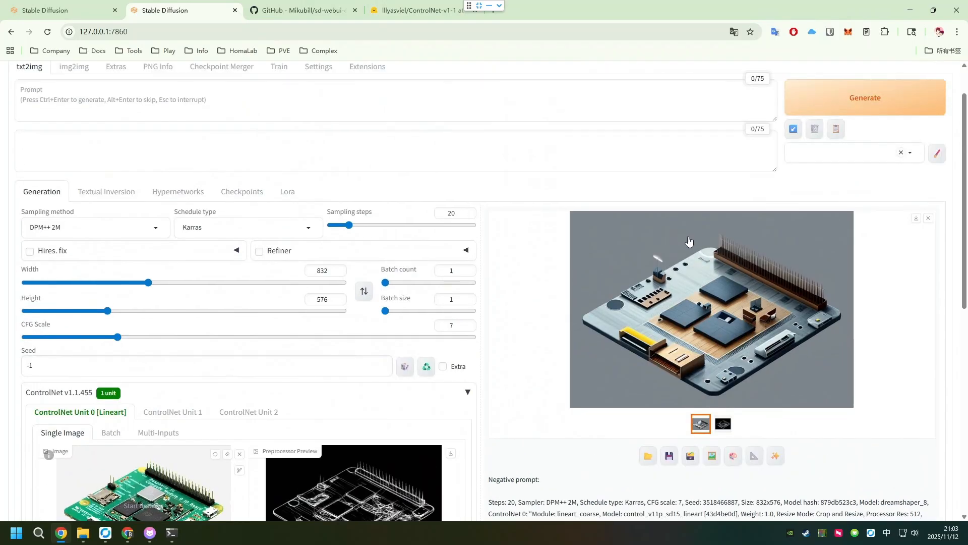
left_click(293, 197)
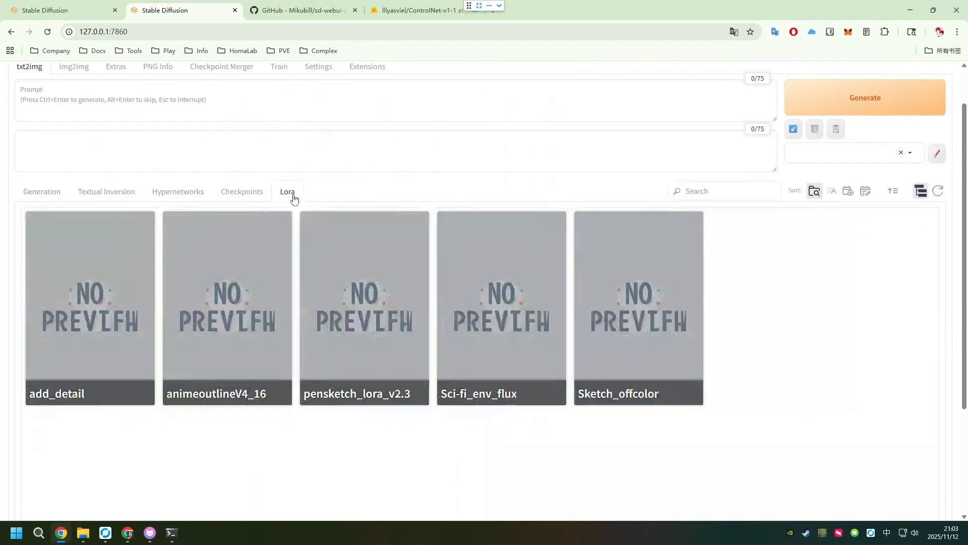
left_click(256, 290)
scroll(303, 294, "up", 1)
left_click(812, 149)
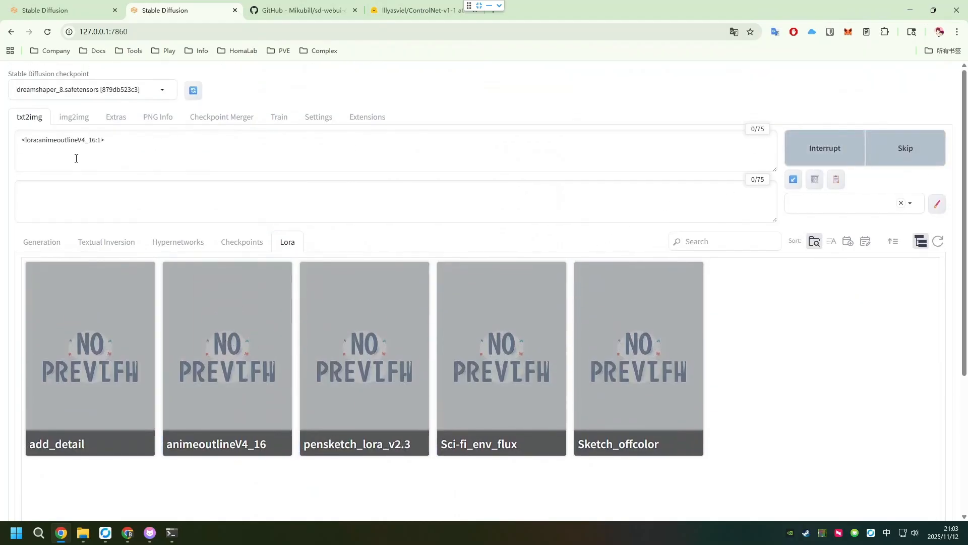
- Return to the generation settings and examine the image made with only the LoRA, along with its generation details
left_click(41, 242)
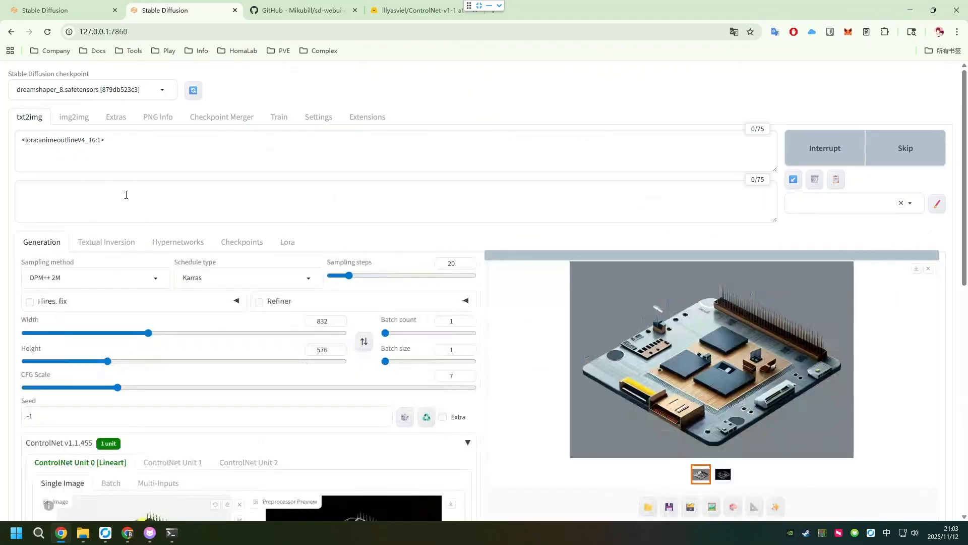
left_click_drag(111, 144, 24, 143)
left_click(116, 146)
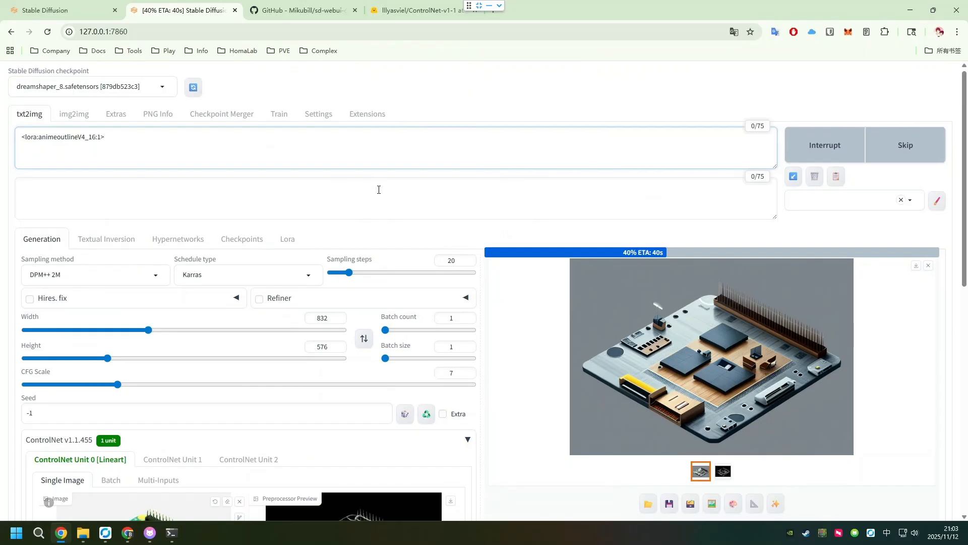
scroll(386, 205, "down", 3)
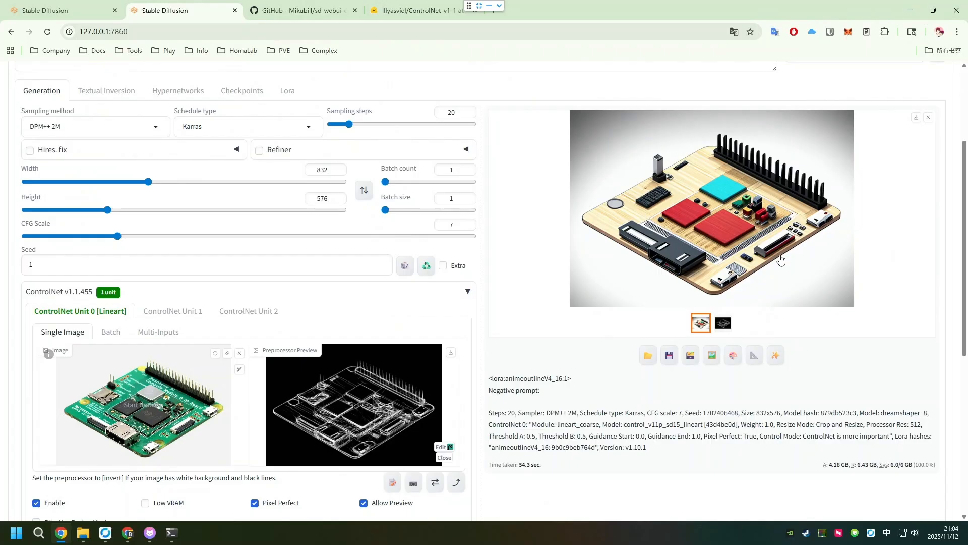
scroll(63, 96, "up", 3)
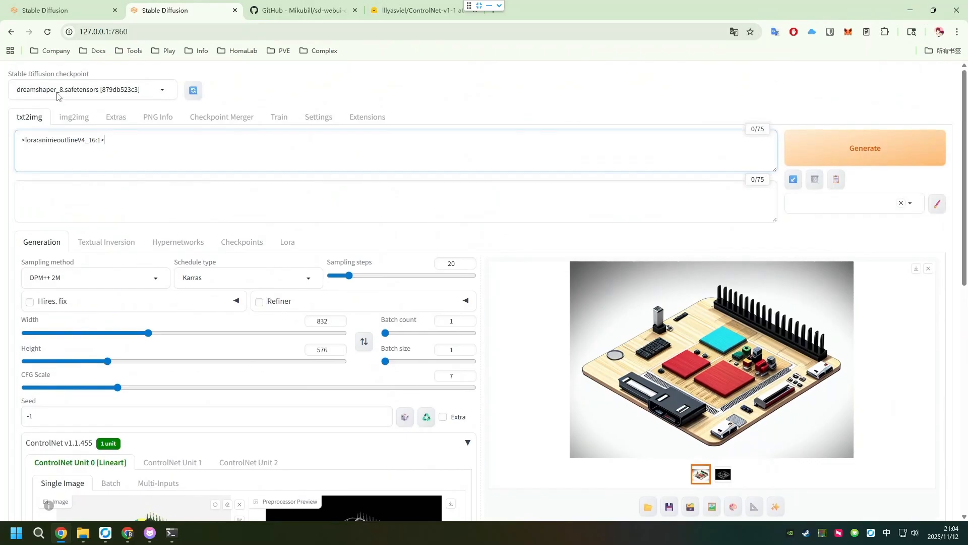
scroll(731, 327, "down", 2)
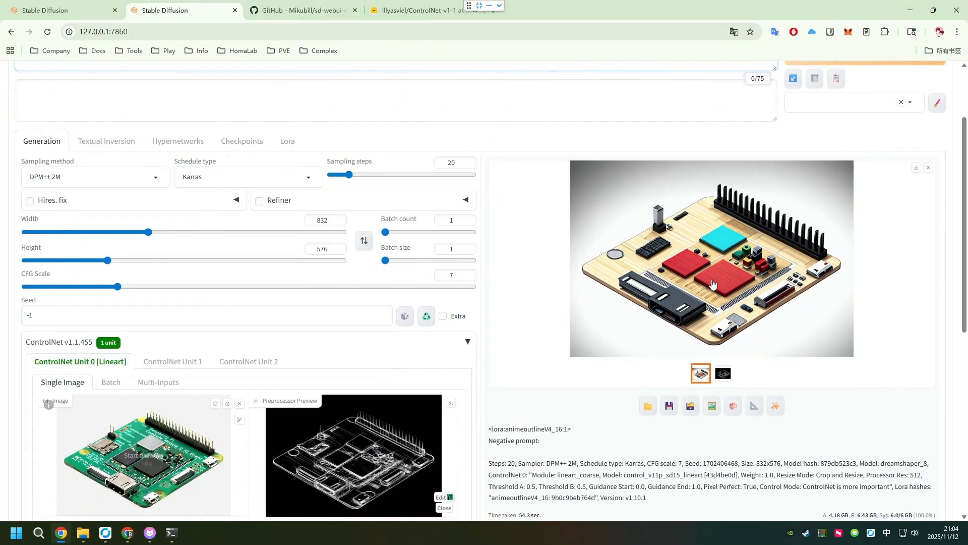
- Open the 2025-11-12 txt2img output folder in File Explorer and display its images as extra large icons
left_click(647, 408)
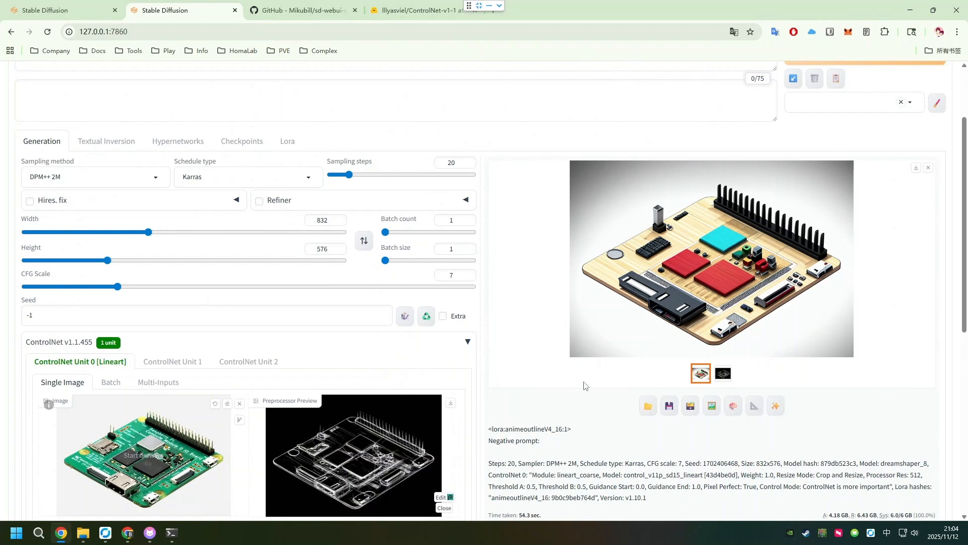
mouse_move(83, 533)
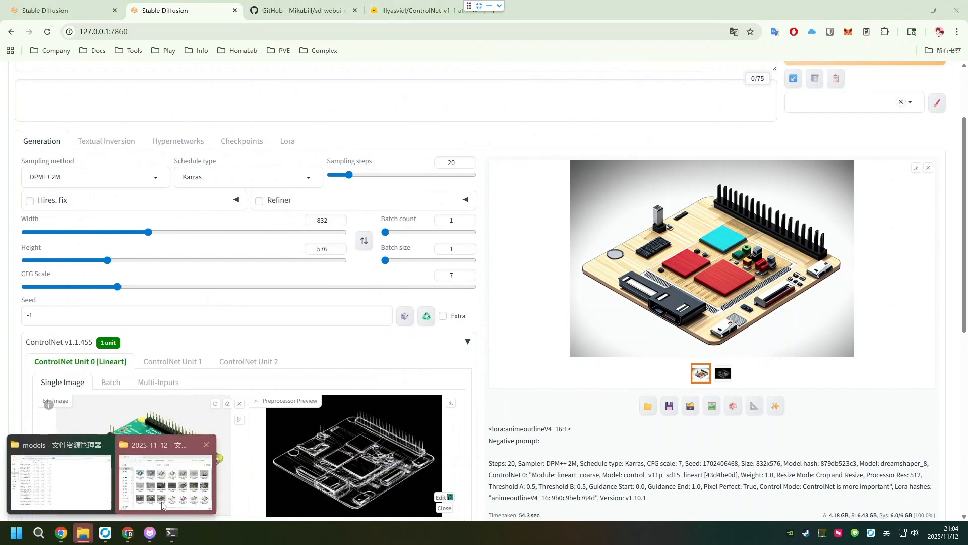
left_click(166, 474)
left_click(794, 176)
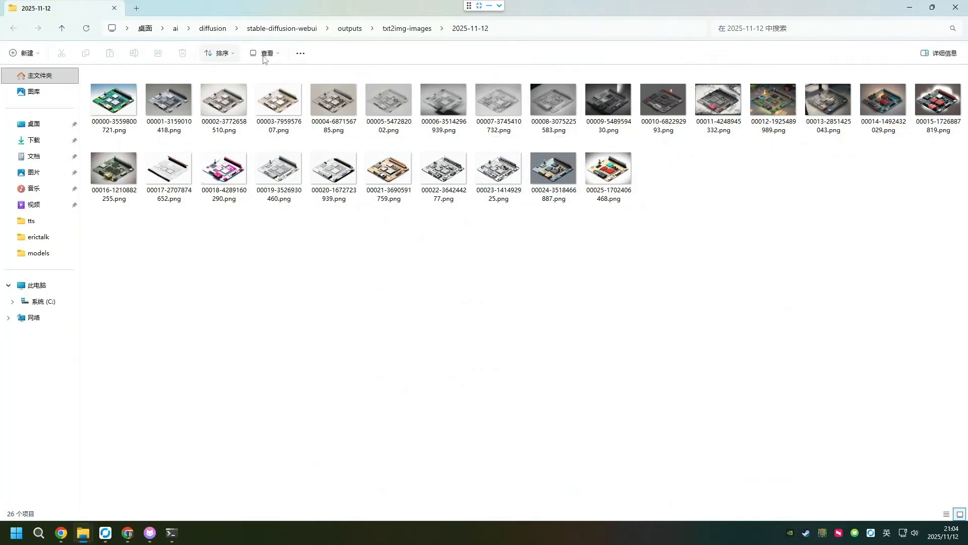
left_click(277, 53)
left_click(277, 92)
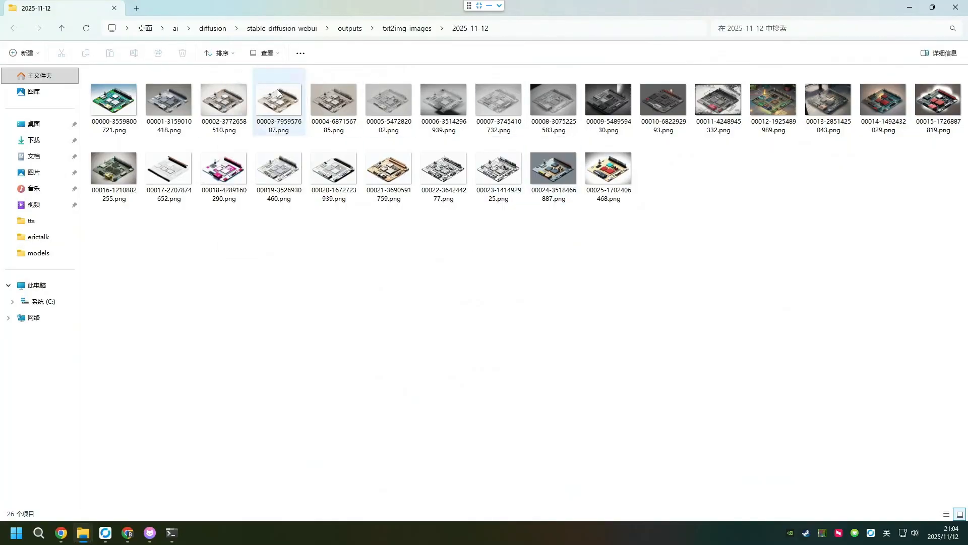
left_click(263, 53)
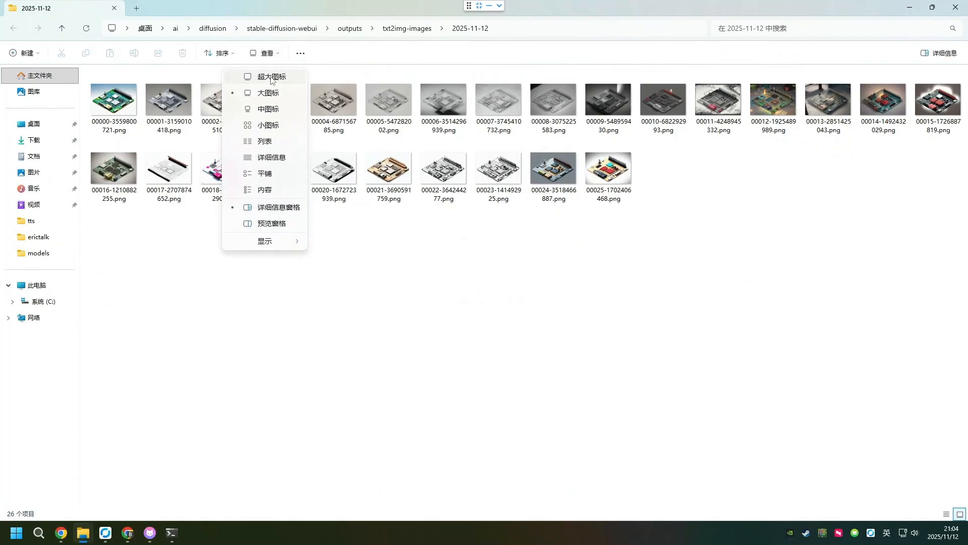
left_click(270, 77)
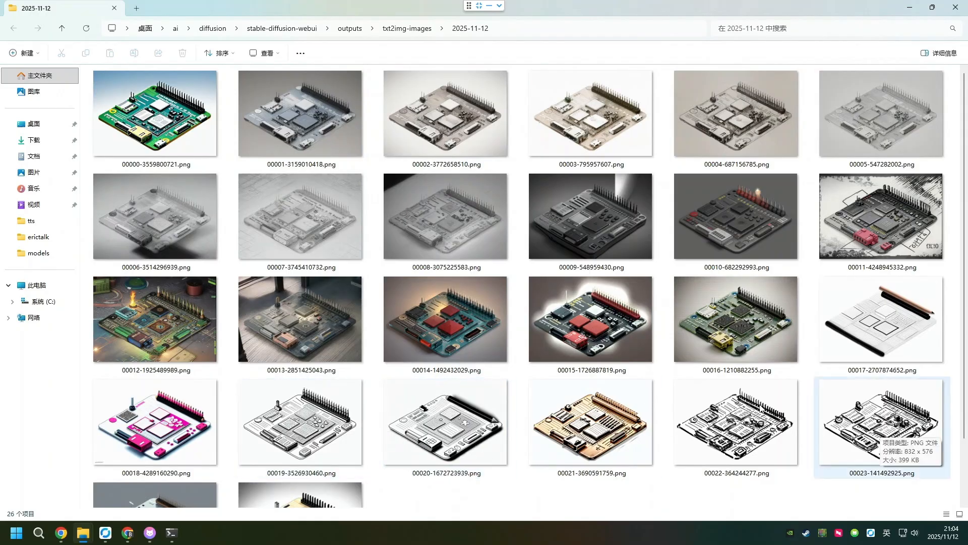
- Compare the generated circuit-board images in the output folder and return to the Stable Diffusion page
scroll(235, 435, "down", 2)
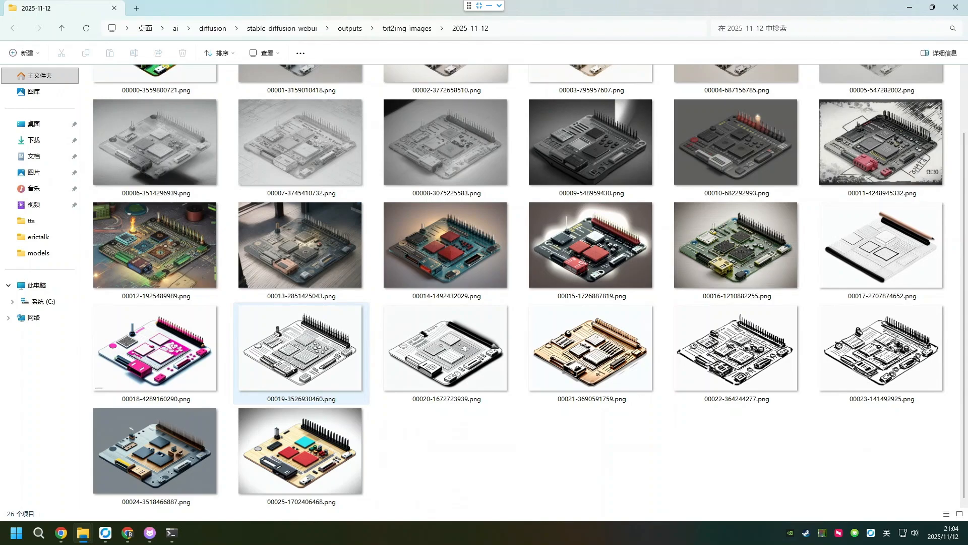
scroll(289, 366, "up", 2)
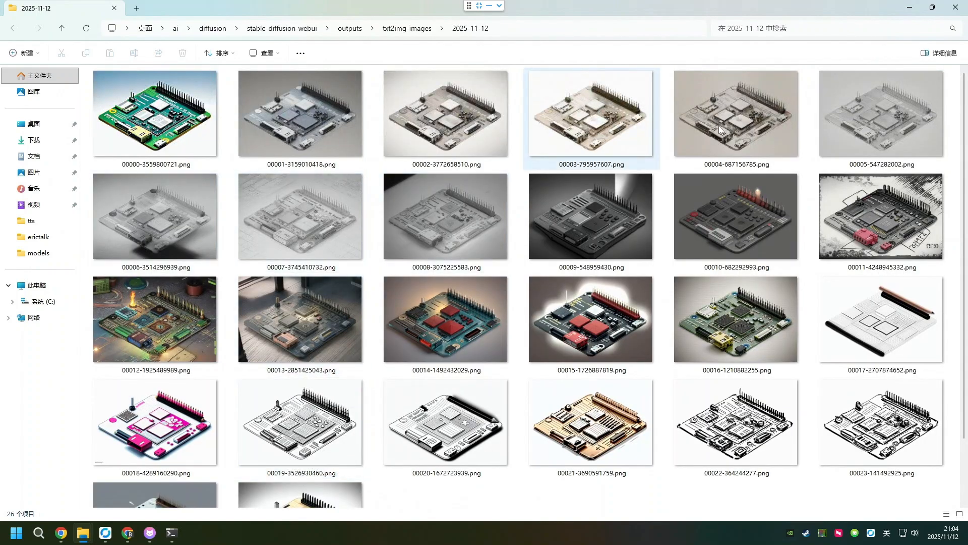
scroll(799, 268, "down", 2)
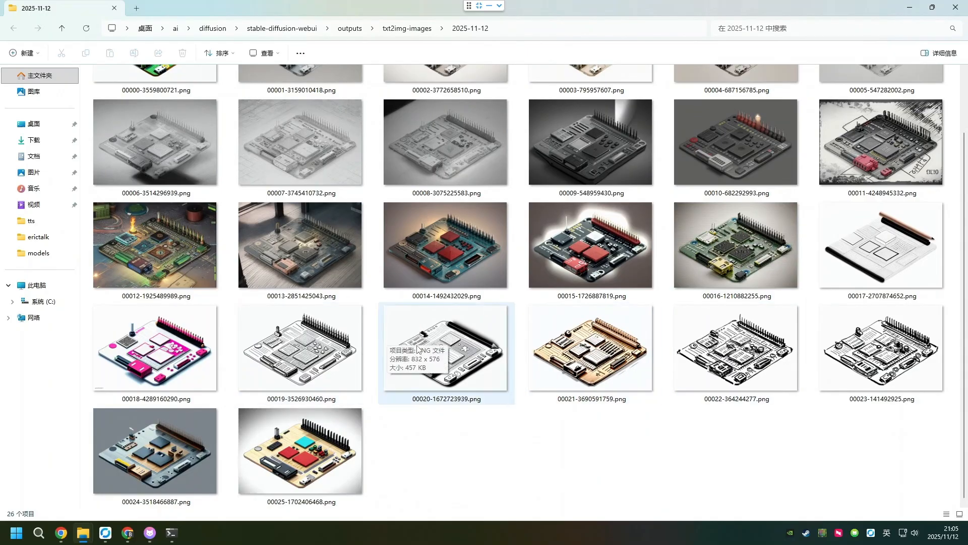
scroll(440, 331, "up", 2)
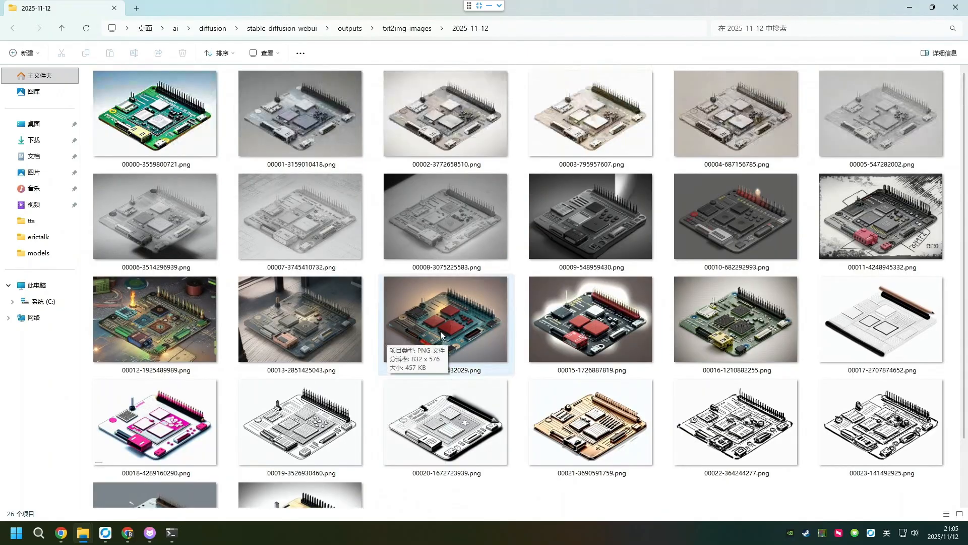
left_click(932, 7)
left_click(771, 177)
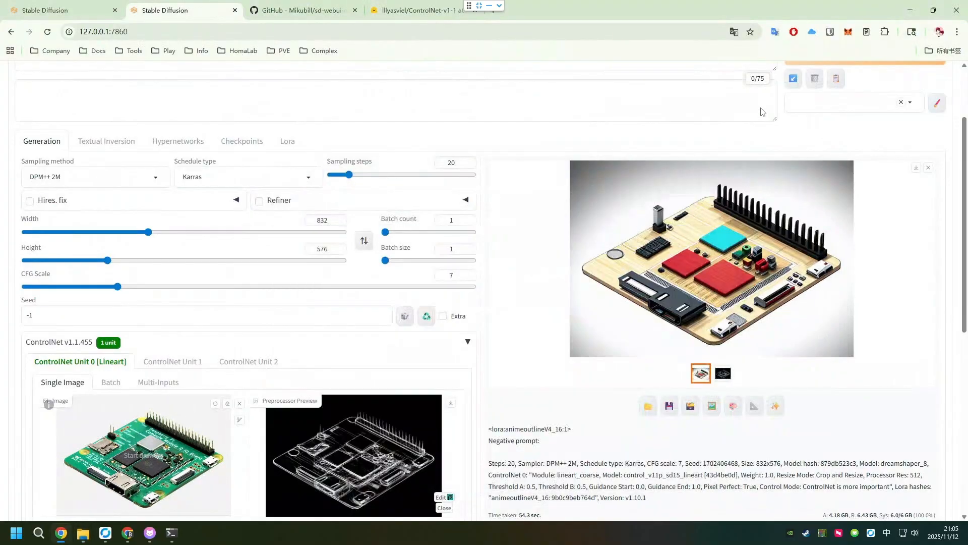
- Switch to the other Stable Diffusion session and review its line-art prompt, sketch LoRA and negative prompt
scroll(398, 222, "up", 2)
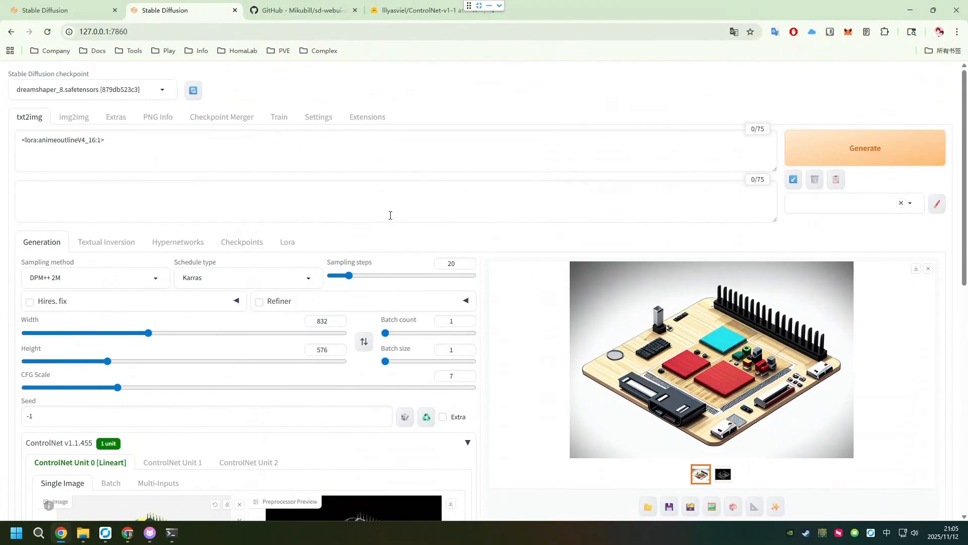
left_click(27, 6)
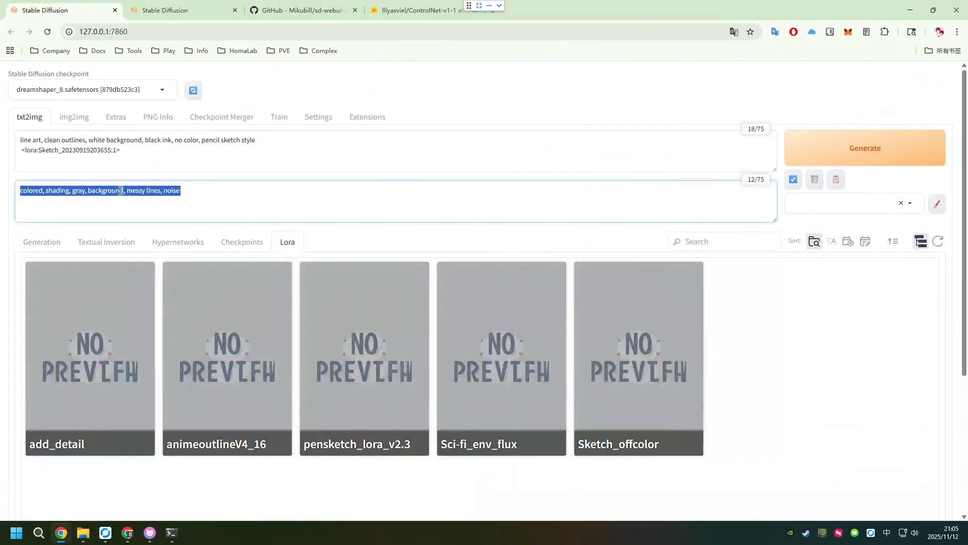
left_click(233, 204)
left_click(169, 149)
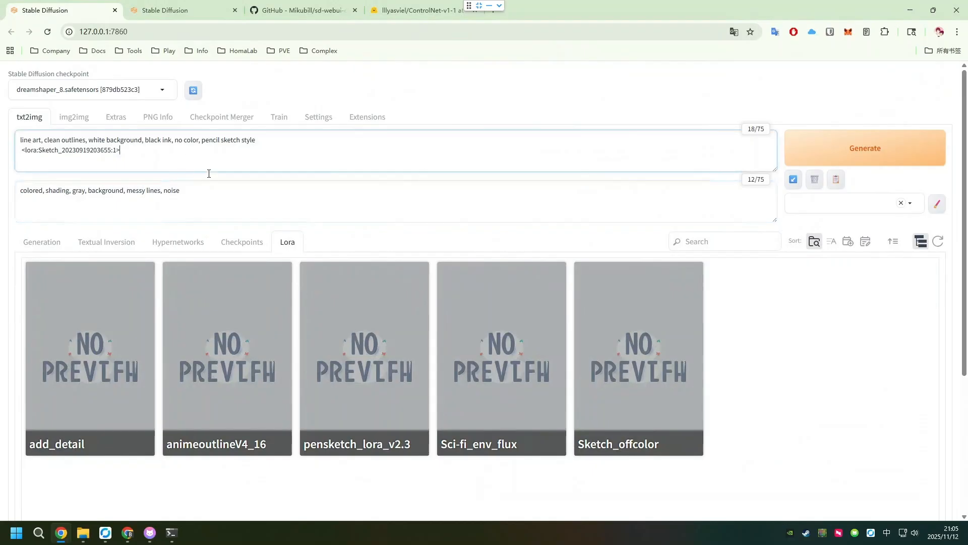
scroll(229, 199, "down", 4)
scroll(89, 170, "up", 4)
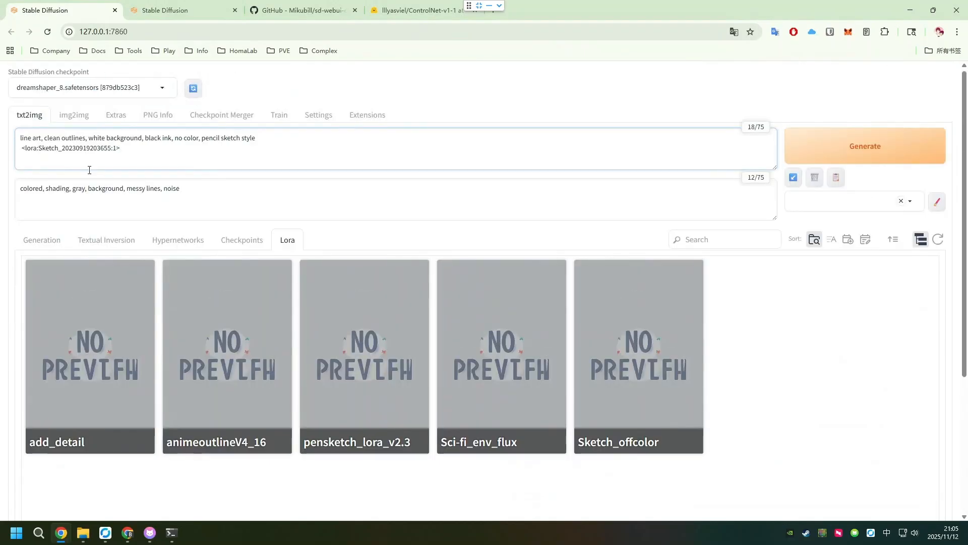
- Show that session's generation settings and examine its line-art result, generation details and ControlNet Lineart unit
left_click(27, 126)
left_click(39, 240)
scroll(372, 265, "down", 5)
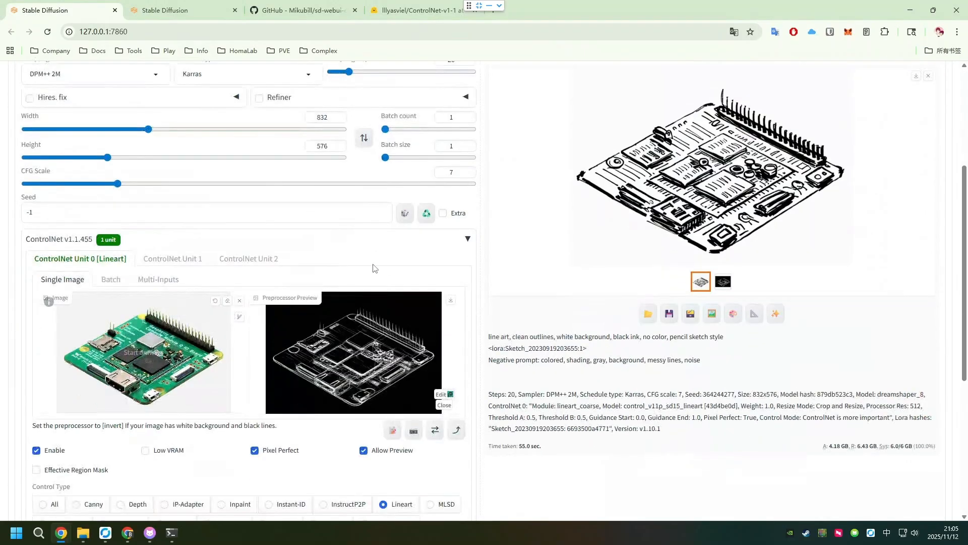
scroll(591, 232, "up", 3)
scroll(592, 232, "down", 3)
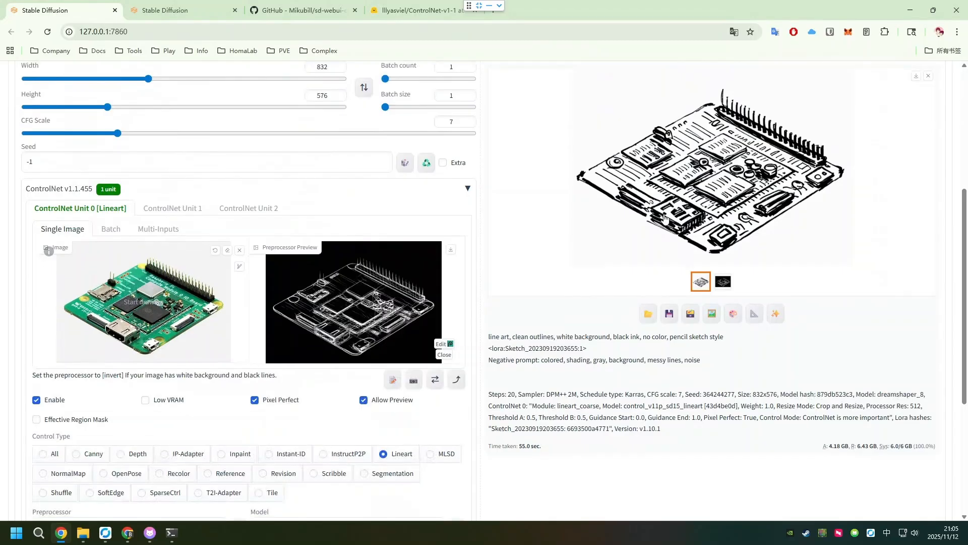